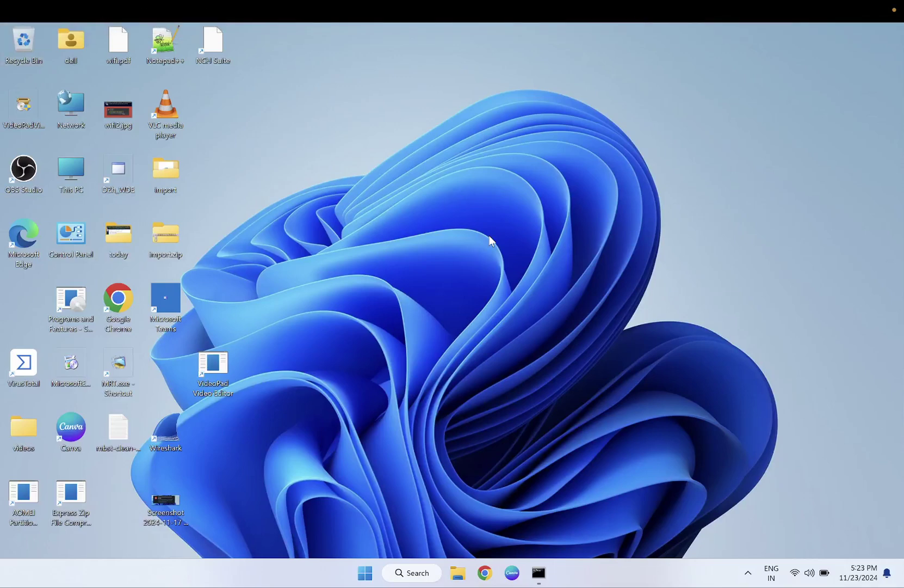
- Open Disk Management full-screen and inspect the 7.98 GB (F:) partition on Disk 1
{"action": "right_click", "coordinate": [366, 571]}
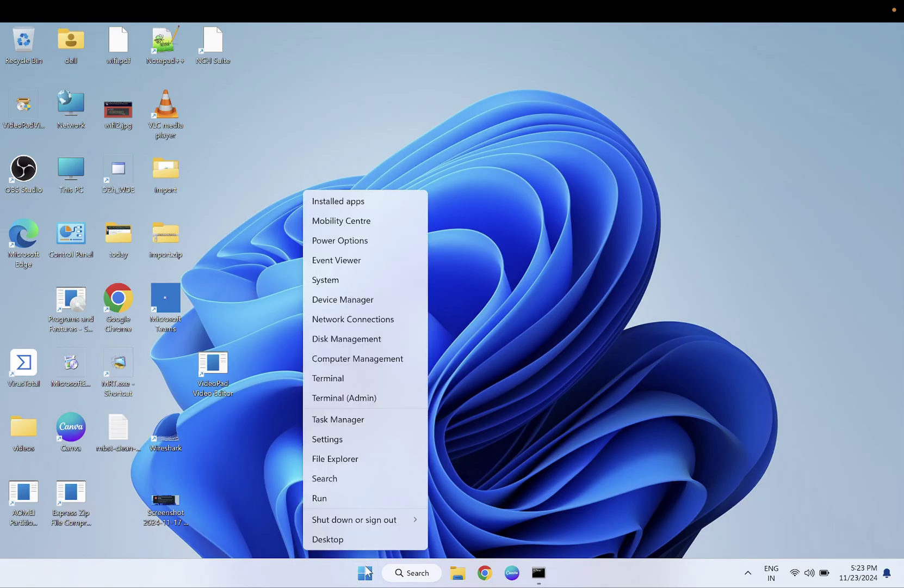
{"action": "left_click", "coordinate": [359, 345]}
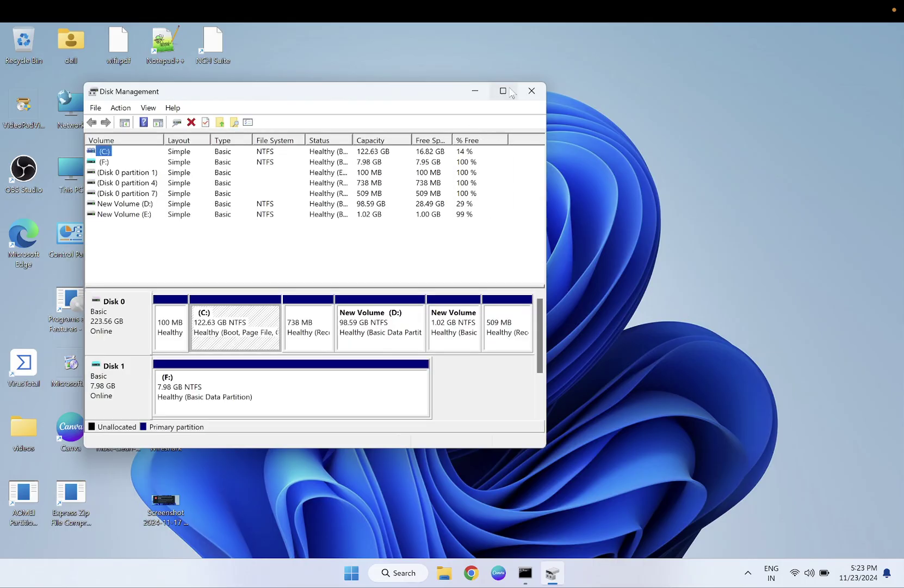
{"action": "left_click", "coordinate": [503, 91]}
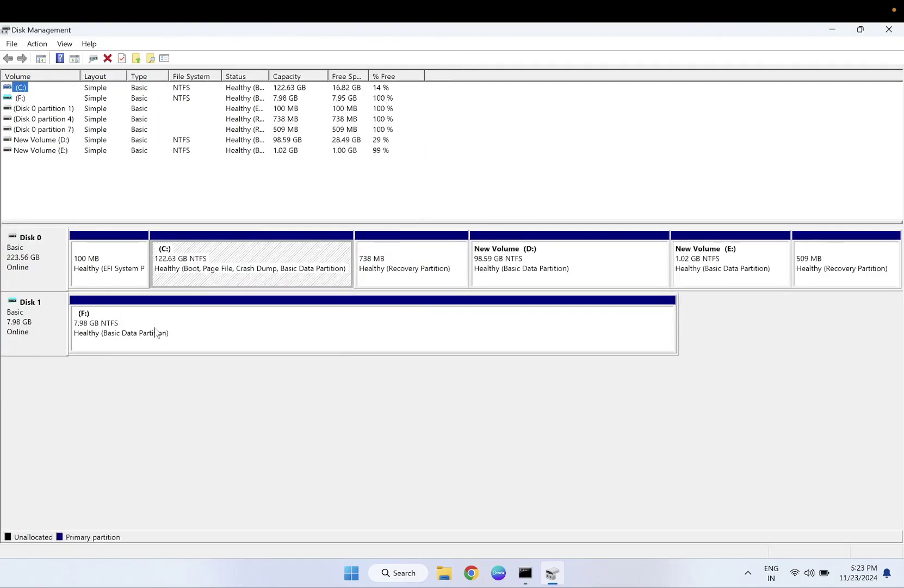
{"action": "left_click", "coordinate": [28, 340]}
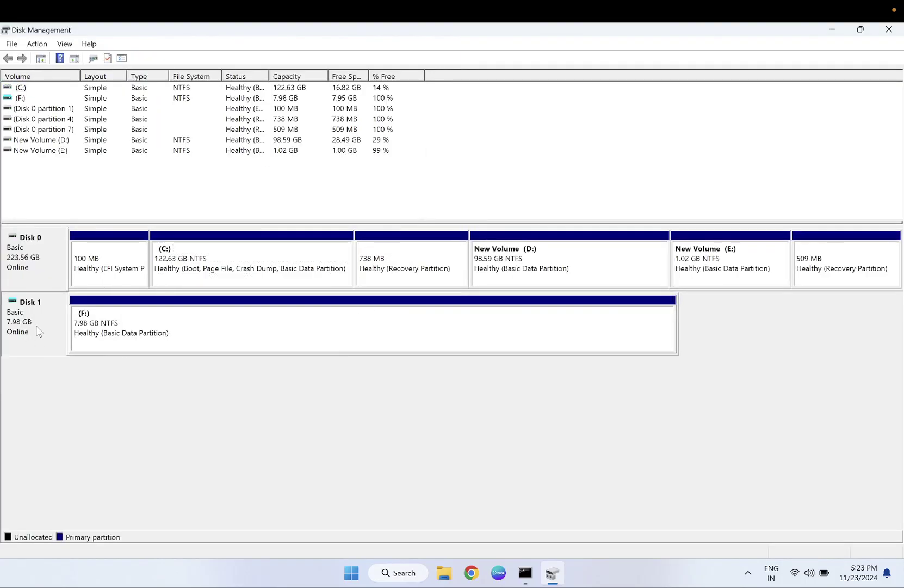
{"action": "left_click", "coordinate": [131, 328]}
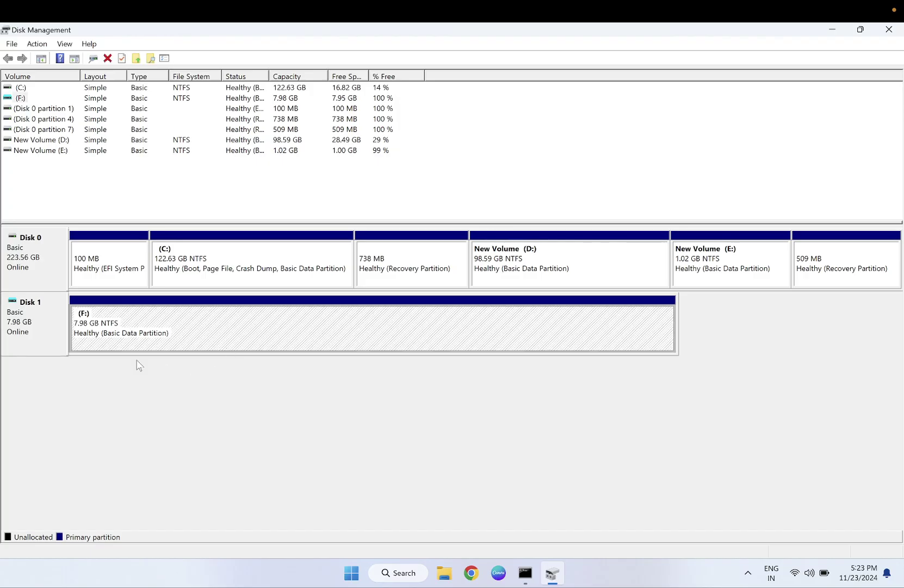
{"action": "left_click", "coordinate": [46, 333]}
{"action": "left_click", "coordinate": [191, 339]}
{"action": "left_click", "coordinate": [56, 330]}
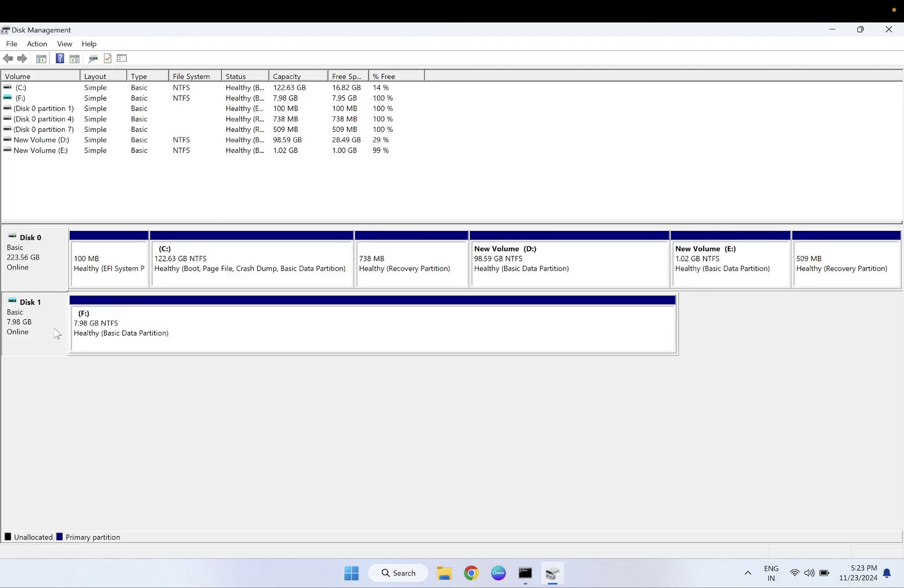
{"action": "left_click", "coordinate": [139, 332]}
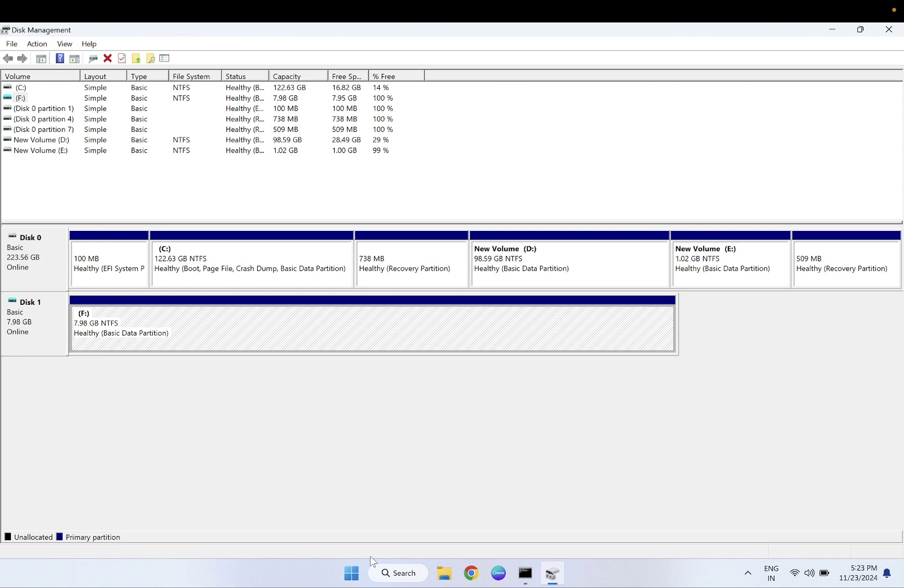
- Reselect the (F:) partition and bring the earlier disk-check Command Prompt to the front
{"action": "left_click", "coordinate": [392, 574]}
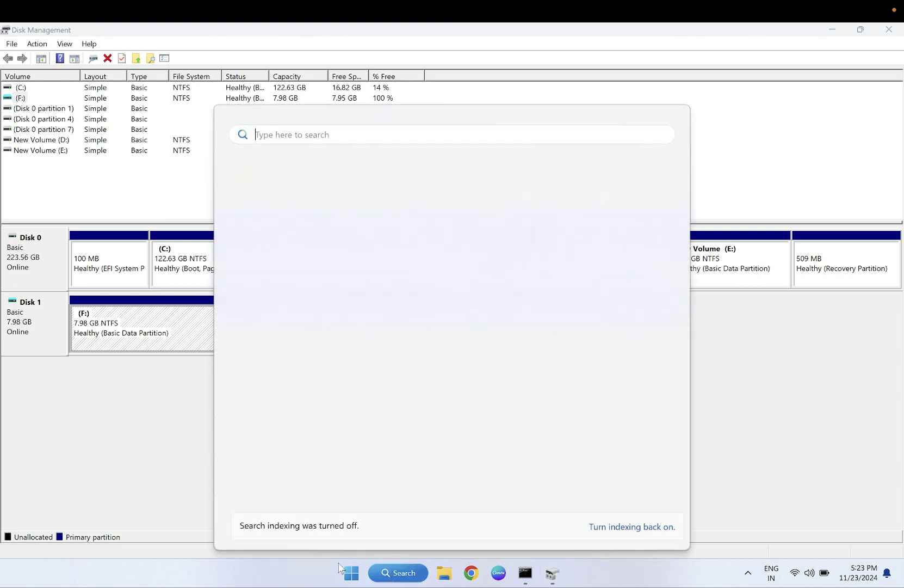
{"action": "left_click", "coordinate": [125, 420]}
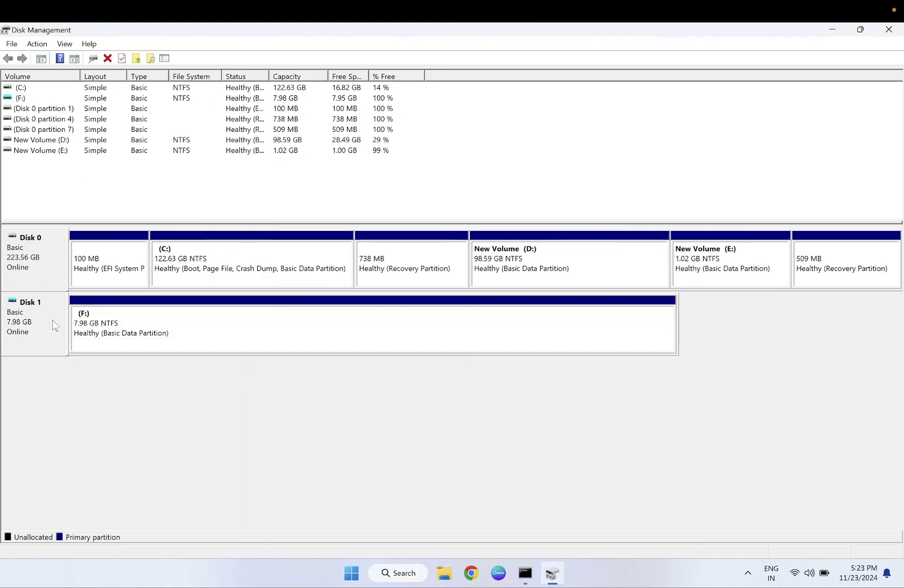
{"action": "left_click", "coordinate": [181, 345]}
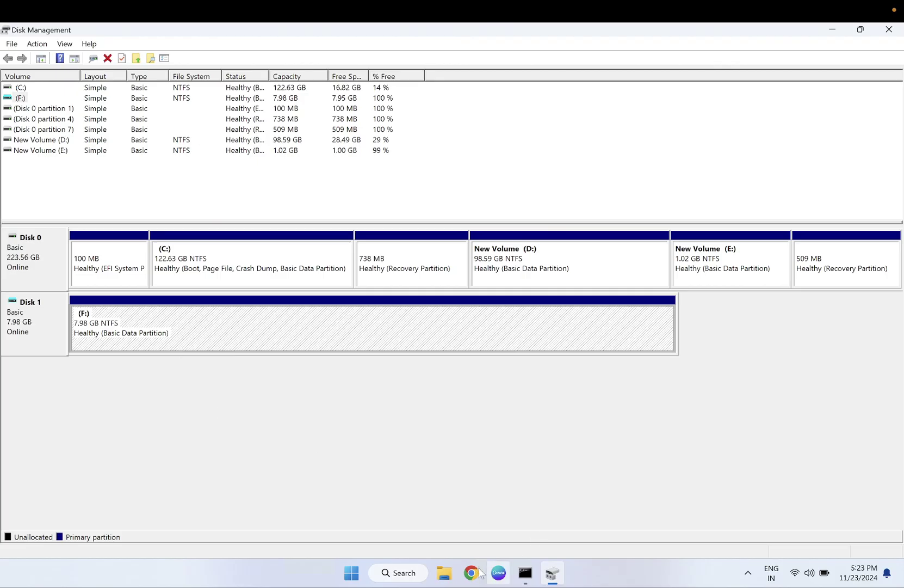
{"action": "left_click", "coordinate": [525, 574]}
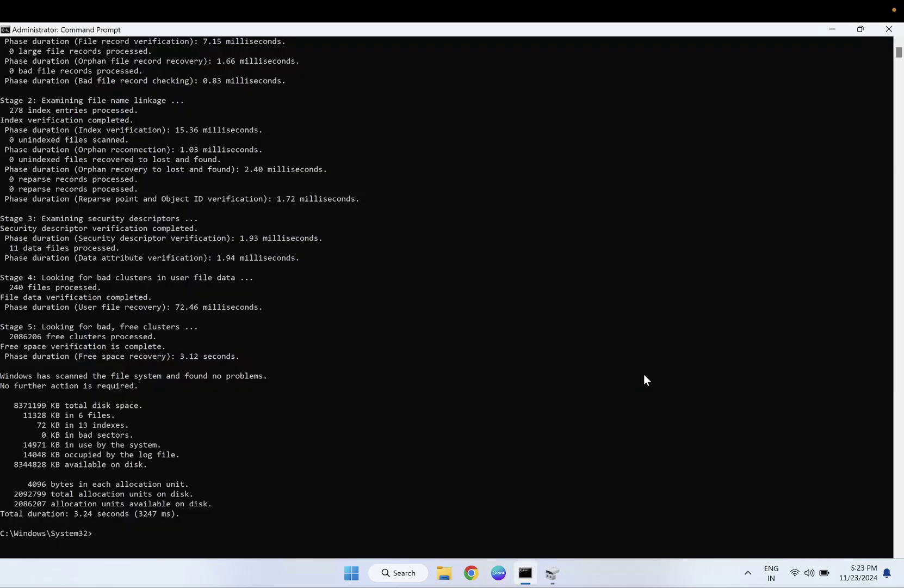
- Replace the old Command Prompt with an administrator one and run sfc /scannow
{"action": "left_click", "coordinate": [887, 30]}
{"action": "left_click", "coordinate": [404, 572]}
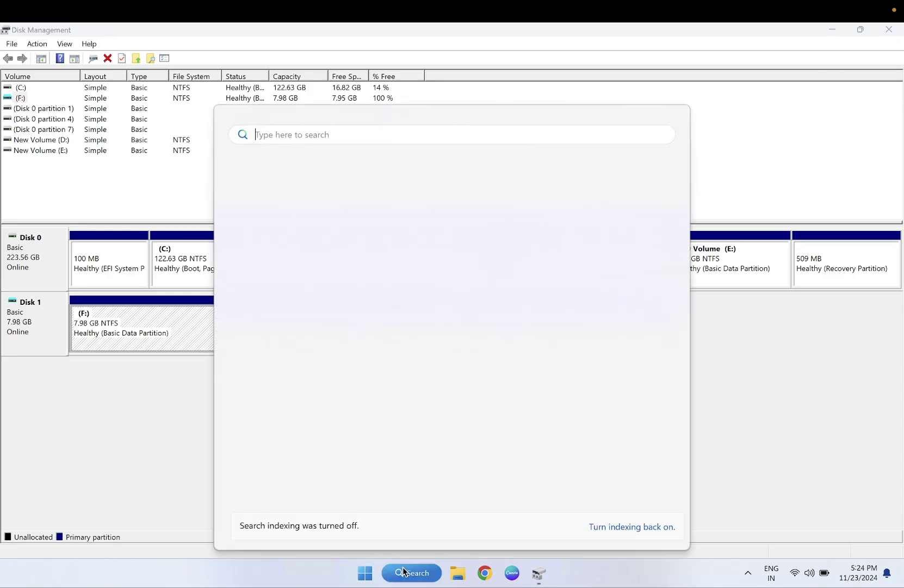
{"action": "type", "text": "cmd"}
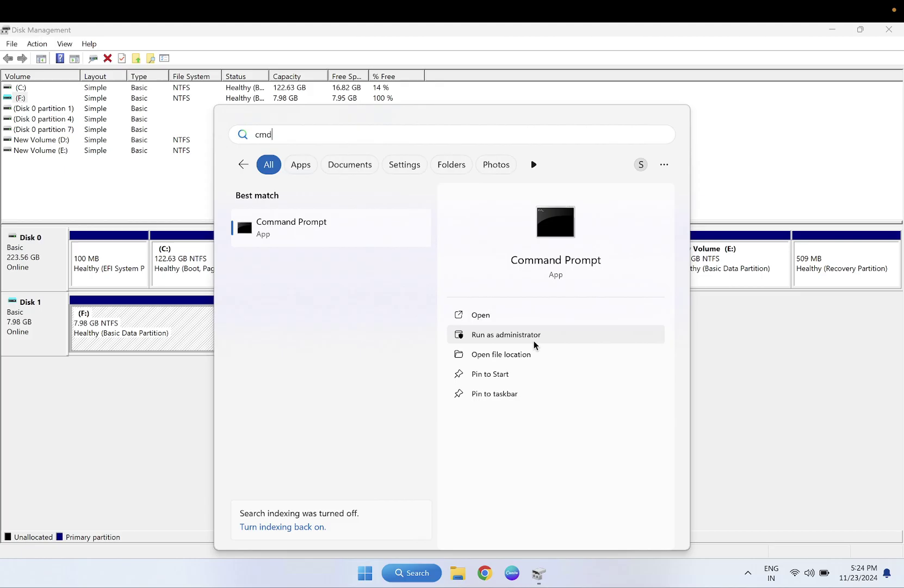
{"action": "left_click", "coordinate": [535, 341]}
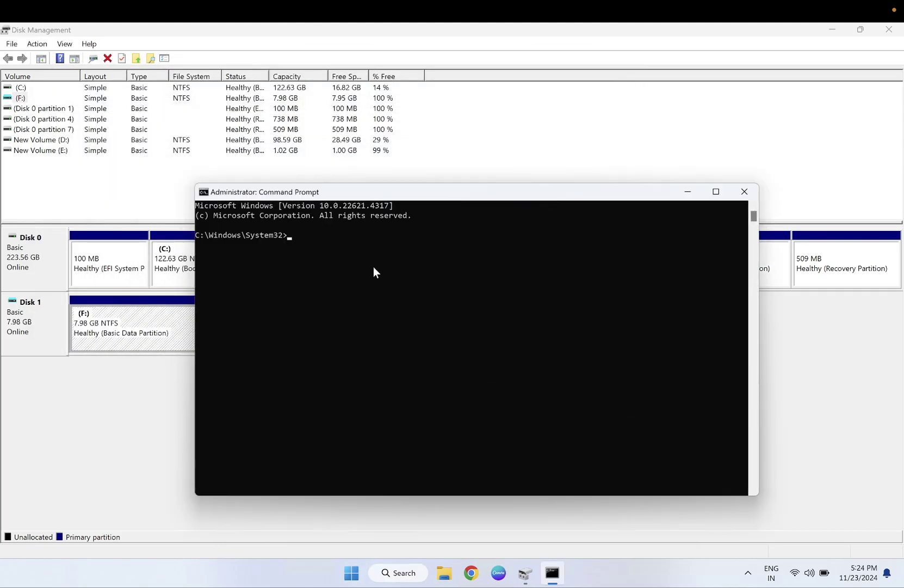
{"action": "type", "text": "sfc /scannow"}
{"action": "key", "text": "Return"}
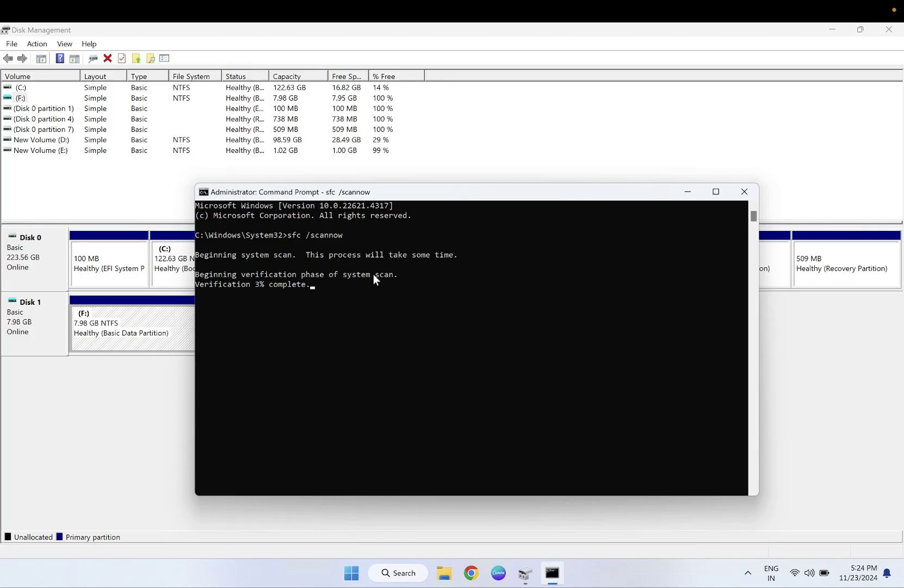
- Check in File Explorer that Local Disk (F:) is empty, 7.95 GB free of 7.98 GB
{"action": "left_click", "coordinate": [688, 191]}
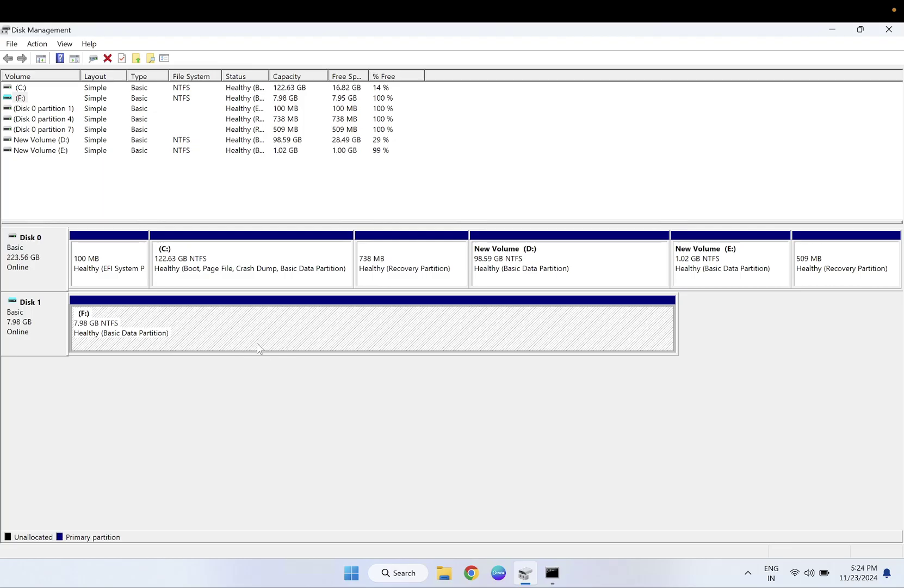
{"action": "left_click", "coordinate": [43, 333]}
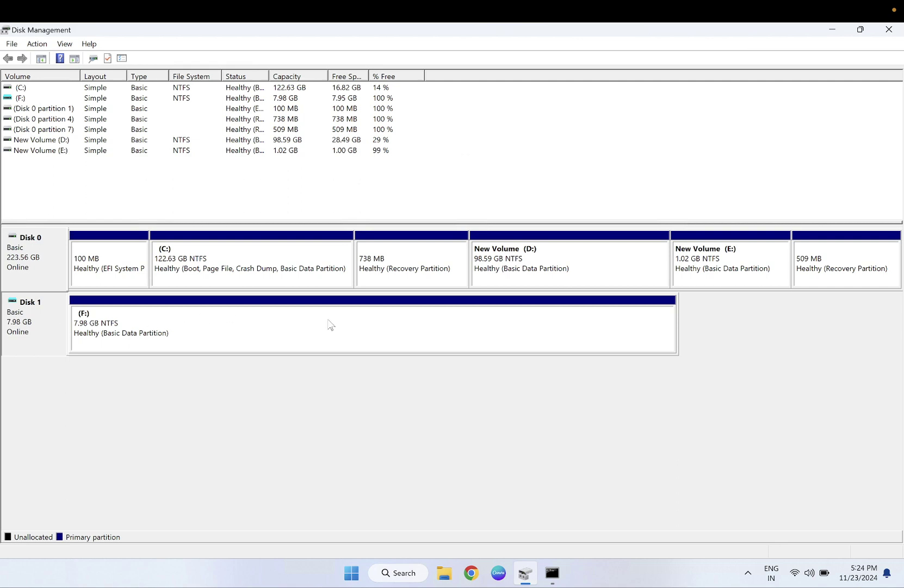
{"action": "left_click", "coordinate": [445, 571]}
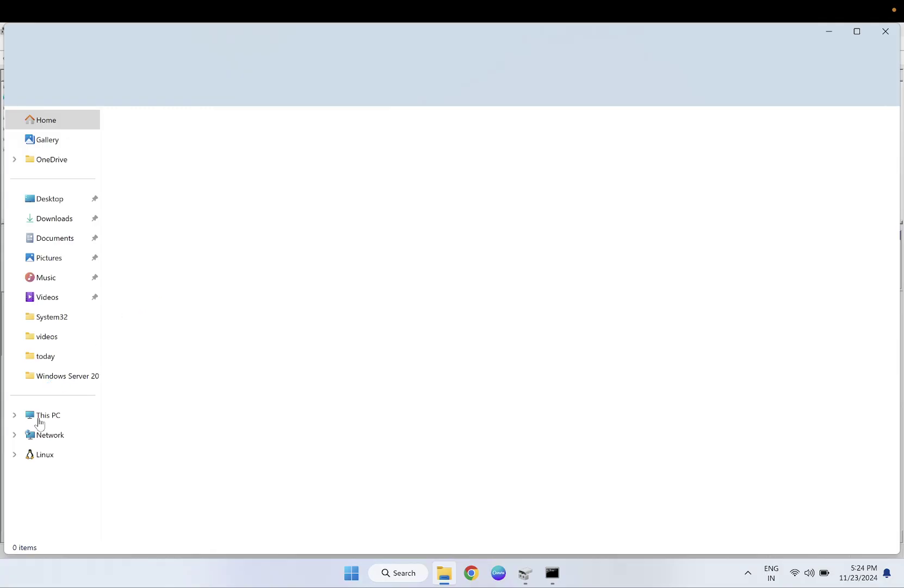
{"action": "left_click", "coordinate": [48, 415]}
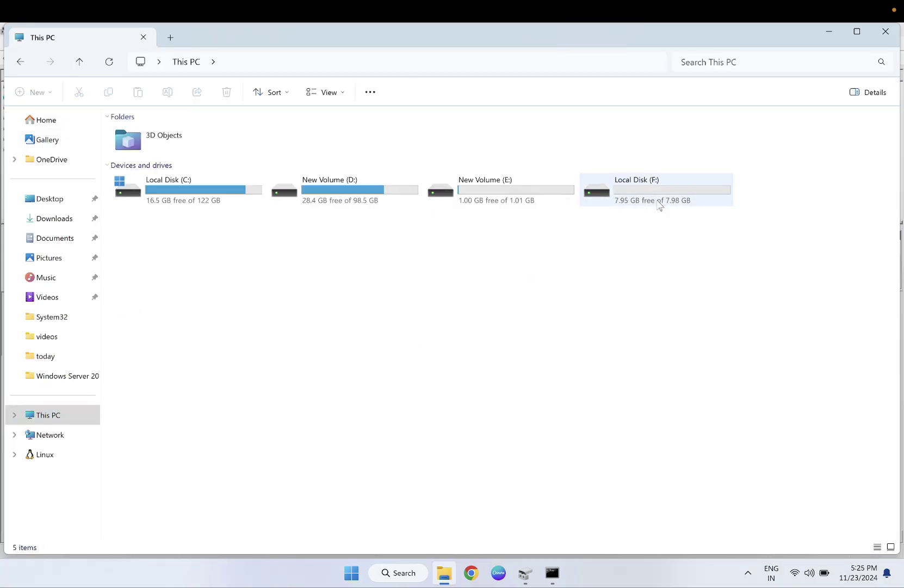
{"action": "double_click", "coordinate": [672, 202]}
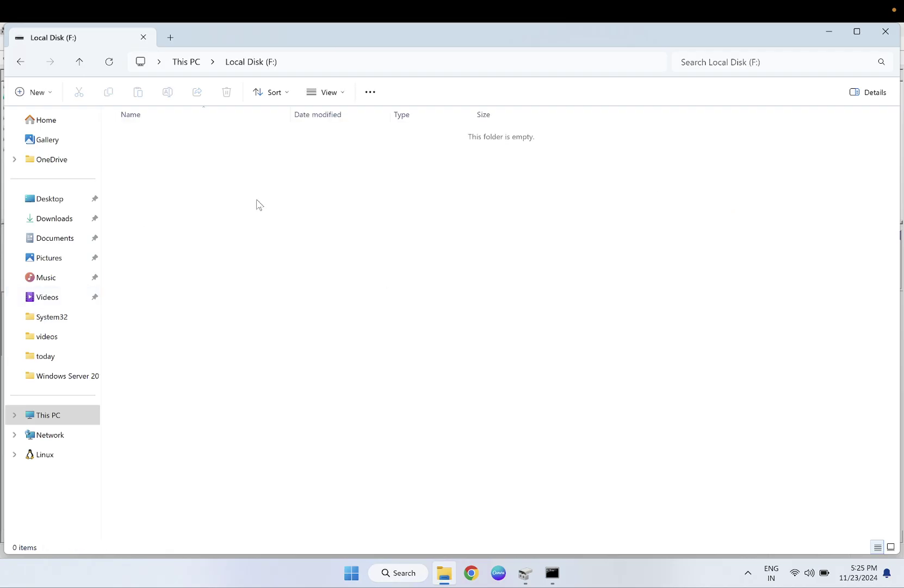
{"action": "left_click", "coordinate": [80, 65]}
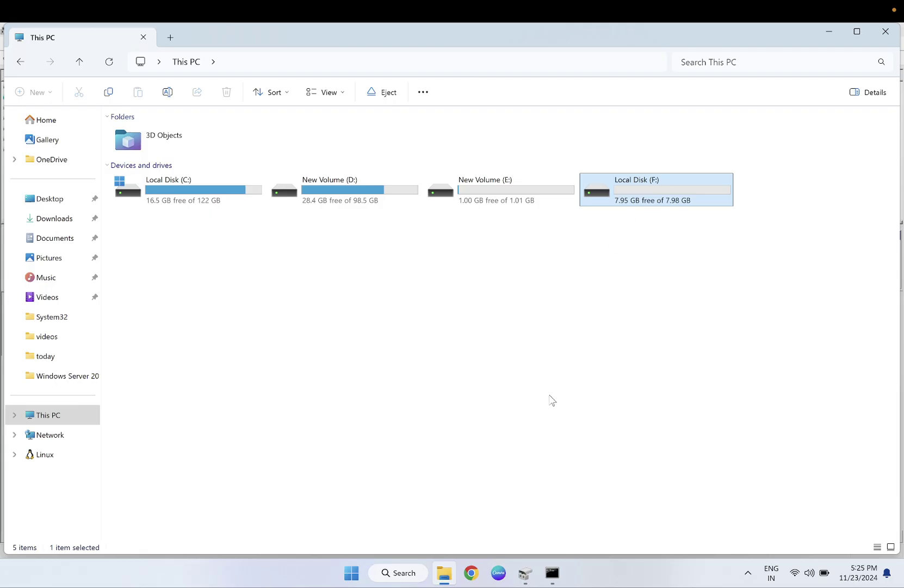
- Open an administrator Command Prompt beside the drive list and enter chkdsk /f /r f:
{"action": "left_click", "coordinate": [401, 580]}
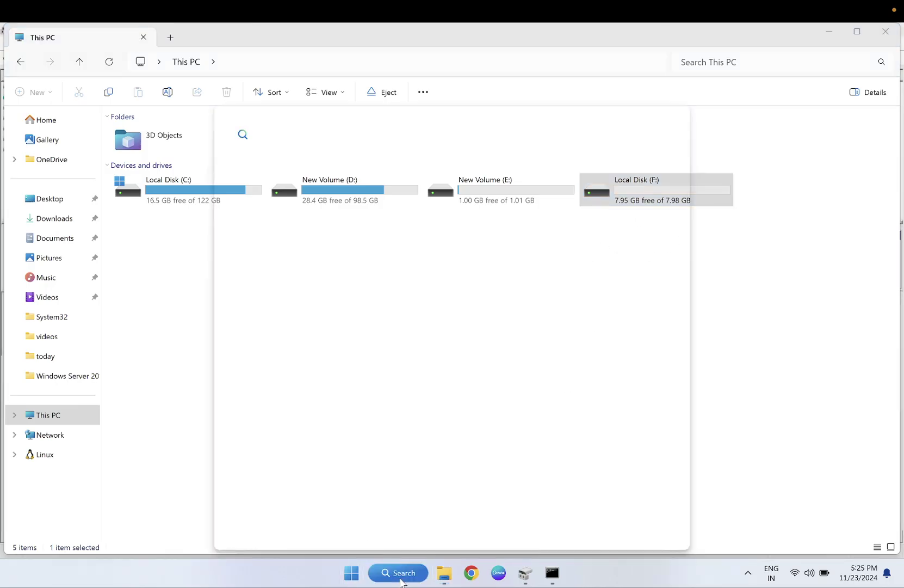
{"action": "type", "text": "cmd"}
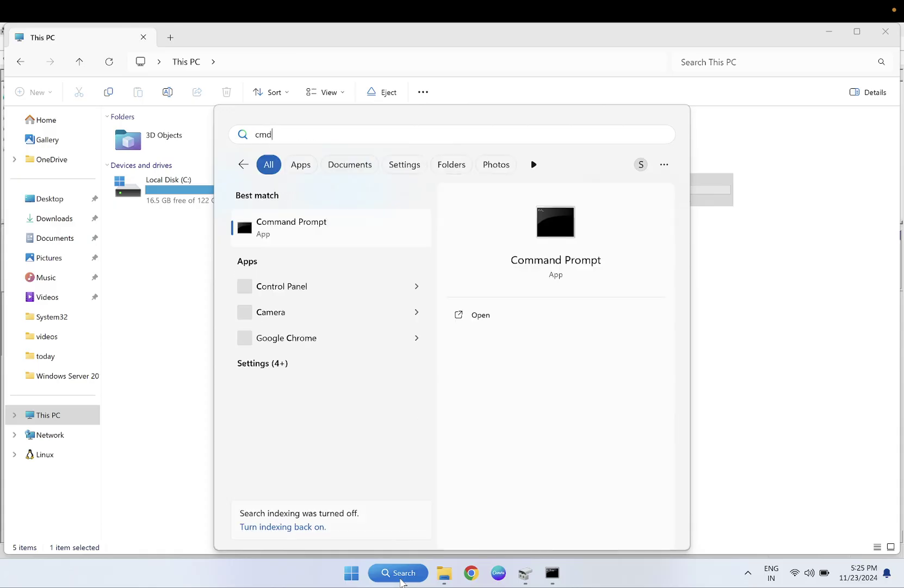
{"action": "left_click", "coordinate": [521, 336]}
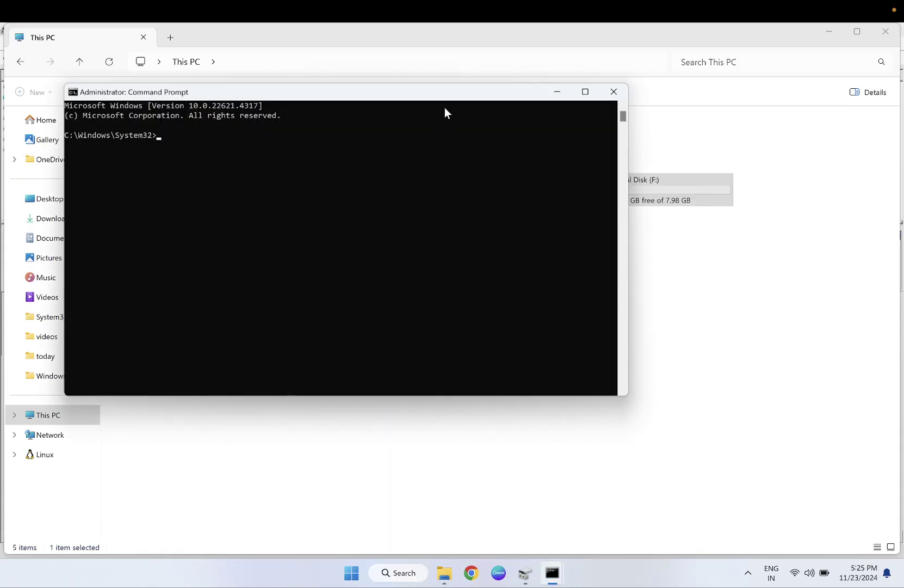
{"action": "left_click_drag", "start_coordinate": [446, 103], "coordinate": [598, 246]}
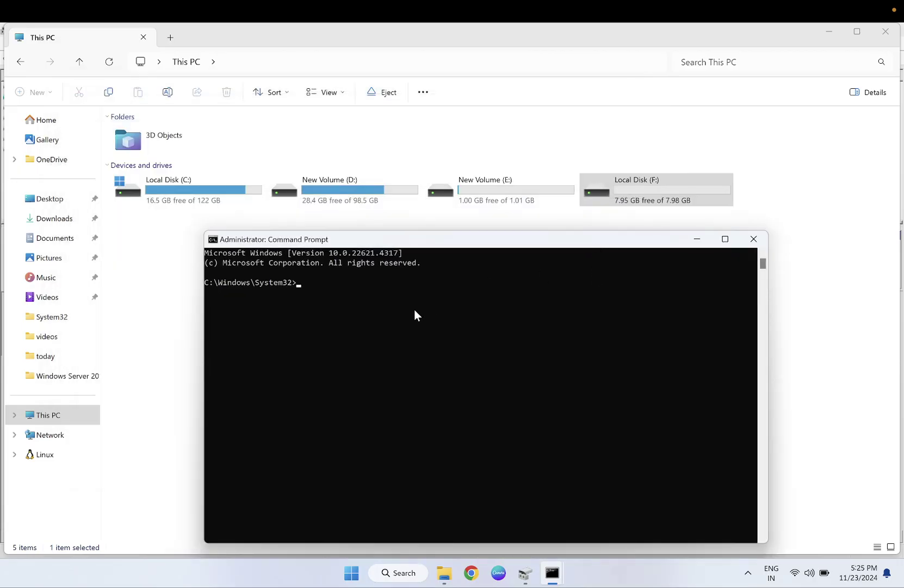
{"action": "type", "text": "chkdsk /f /r f:"}
{"action": "key", "text": "Return"}
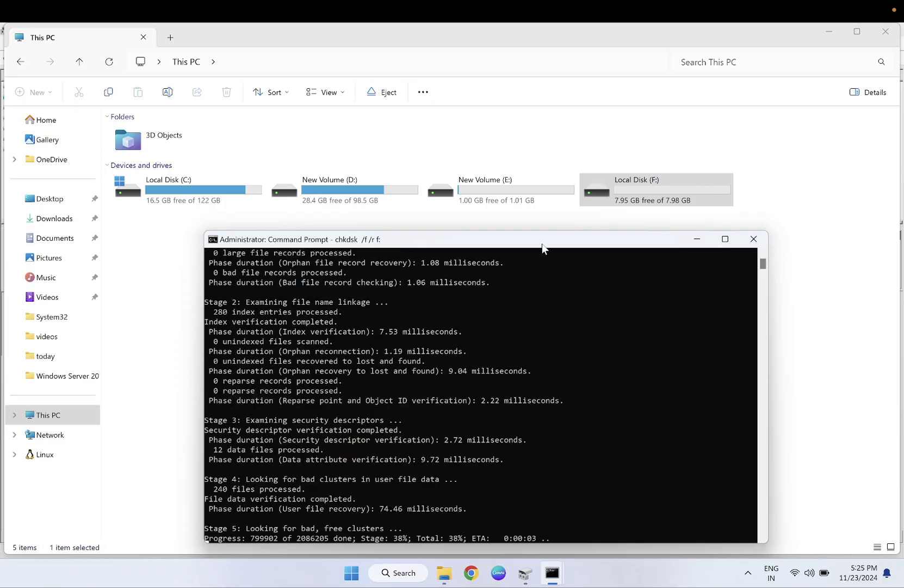
{"action": "left_click_drag", "start_coordinate": [542, 241], "coordinate": [495, 200]}
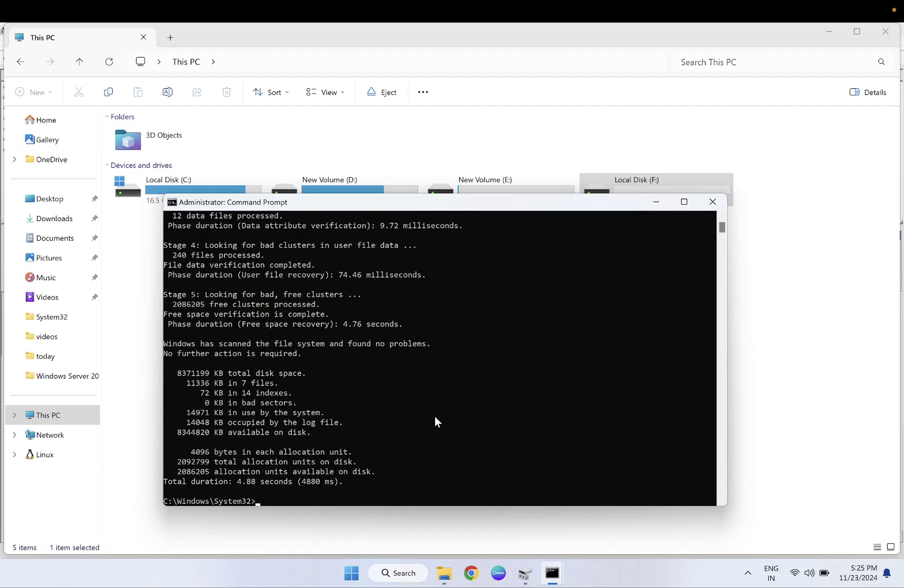
{"action": "scroll", "coordinate": [434, 421], "scroll_direction": "up", "scroll_amount": 2}
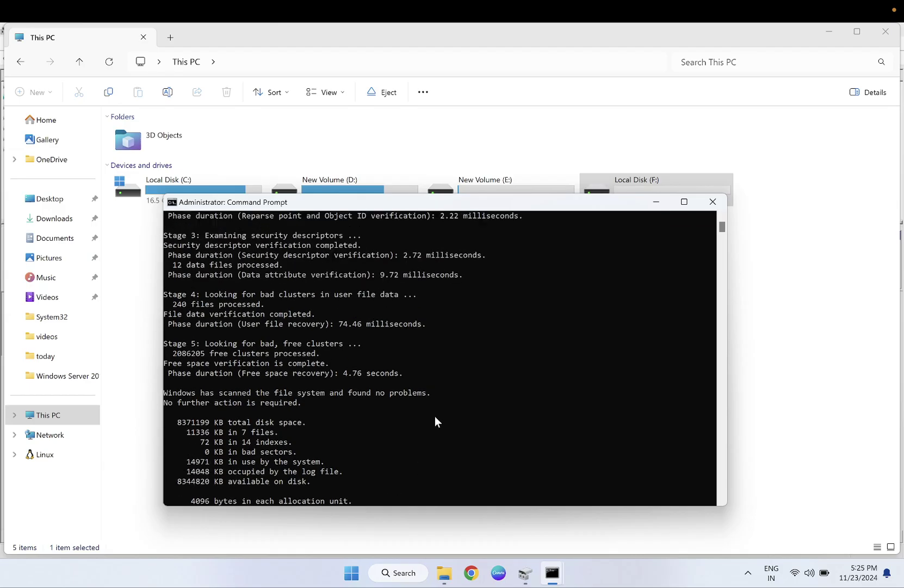
{"action": "scroll", "coordinate": [435, 418], "scroll_direction": "down", "scroll_amount": 7}
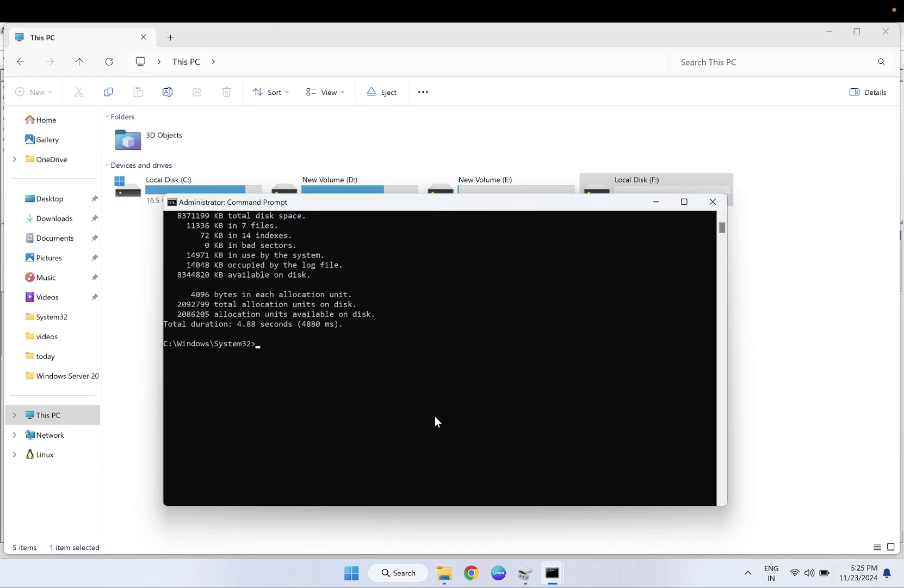
{"action": "scroll", "coordinate": [435, 418], "scroll_direction": "up", "scroll_amount": 1}
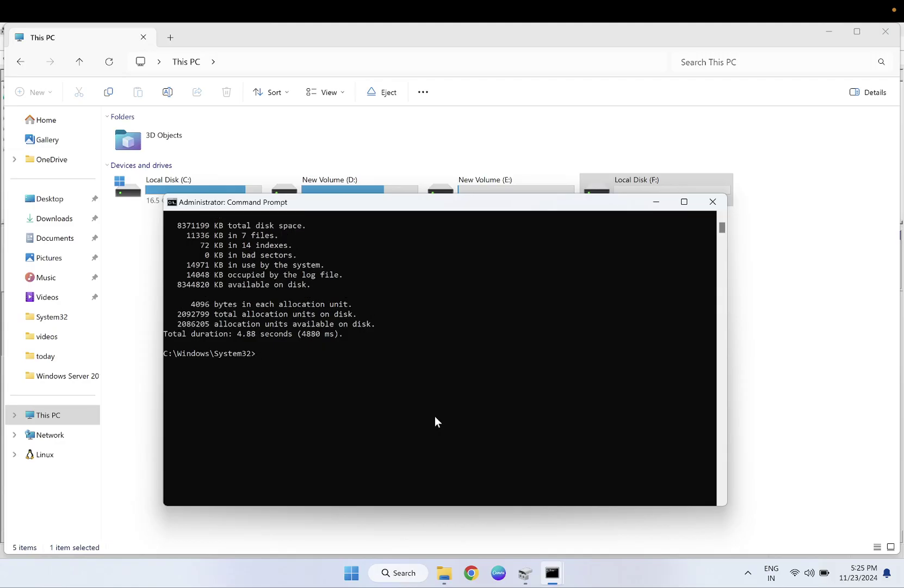
{"action": "scroll", "coordinate": [435, 418], "scroll_direction": "down", "scroll_amount": 2}
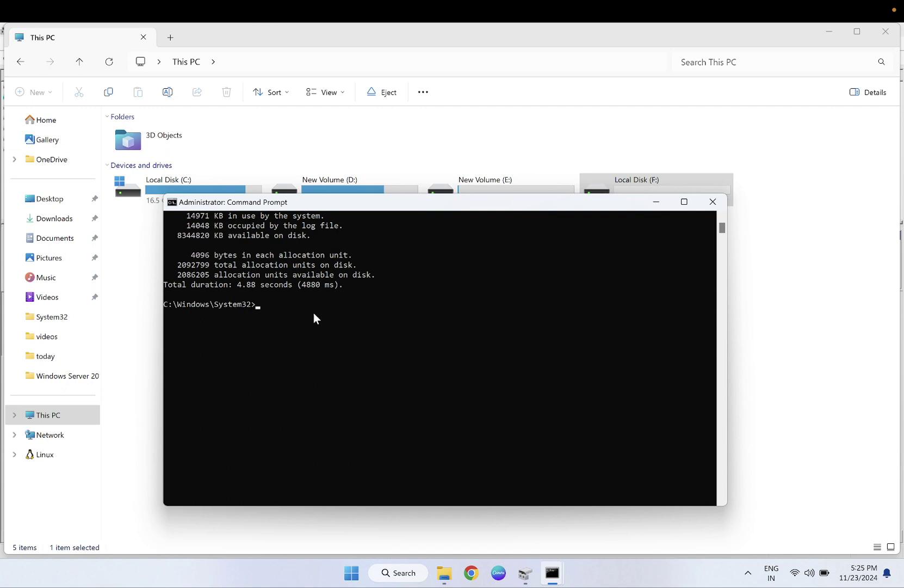
- Open the Properties dialog of Local Disk (F:) via its full right-click menu
{"action": "left_click", "coordinate": [656, 202]}
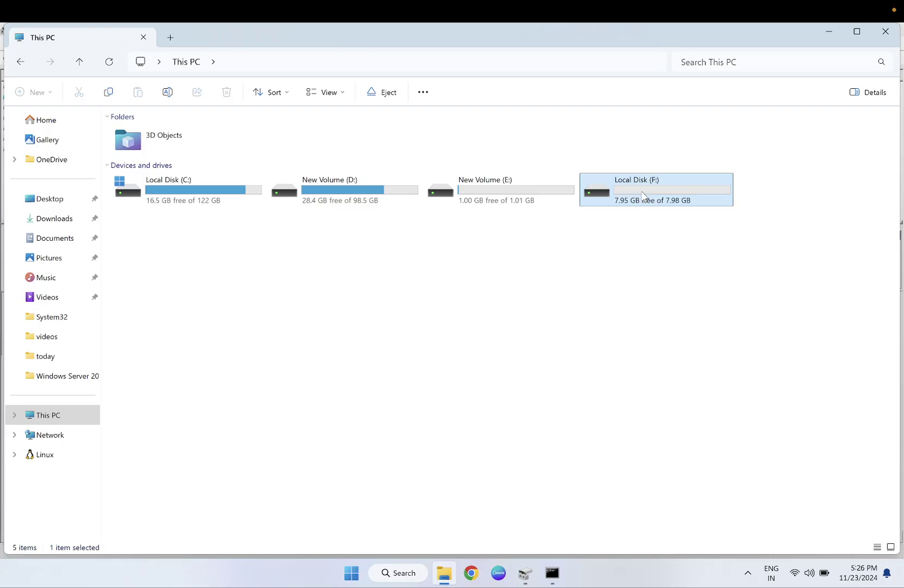
{"action": "right_click", "coordinate": [644, 195]}
{"action": "left_click", "coordinate": [687, 424]}
{"action": "left_click", "coordinate": [686, 436]}
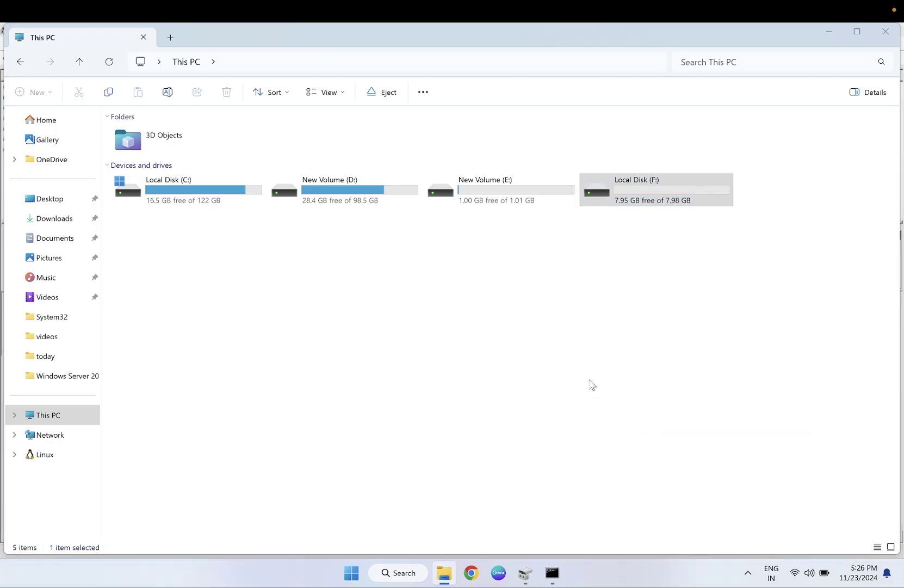
{"action": "left_click_drag", "start_coordinate": [716, 207], "coordinate": [433, 200]}
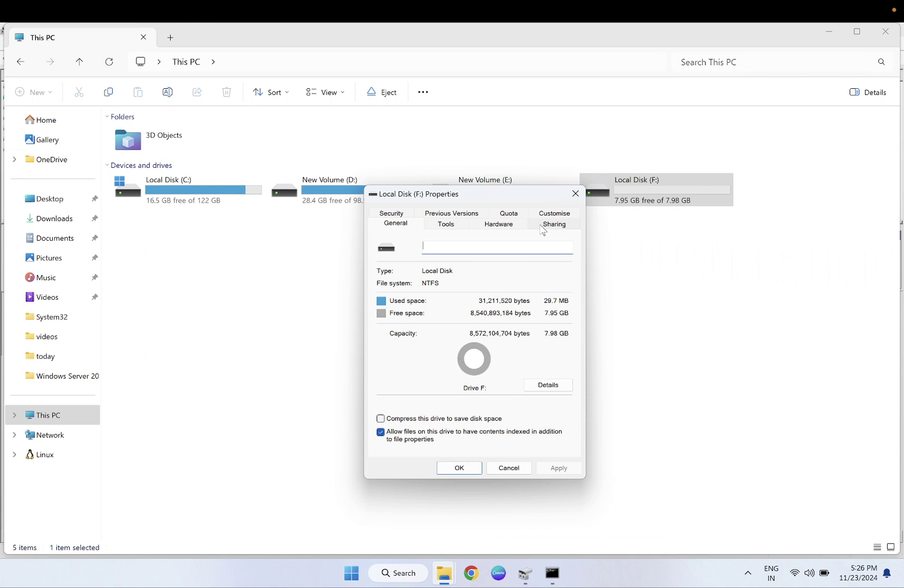
- Scan Local Disk (F:) for errors from the Tools tab, finding none
{"action": "left_click", "coordinate": [444, 226]}
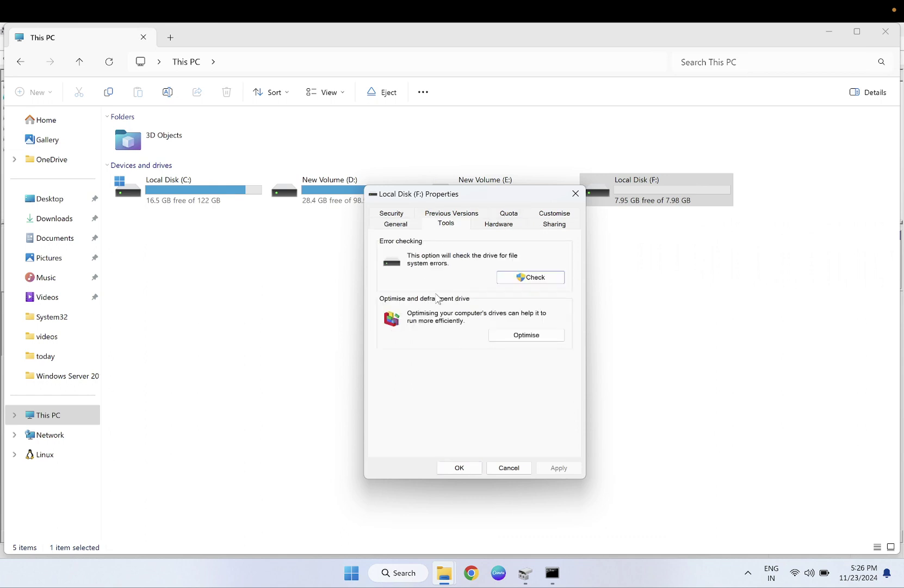
{"action": "left_click", "coordinate": [542, 280]}
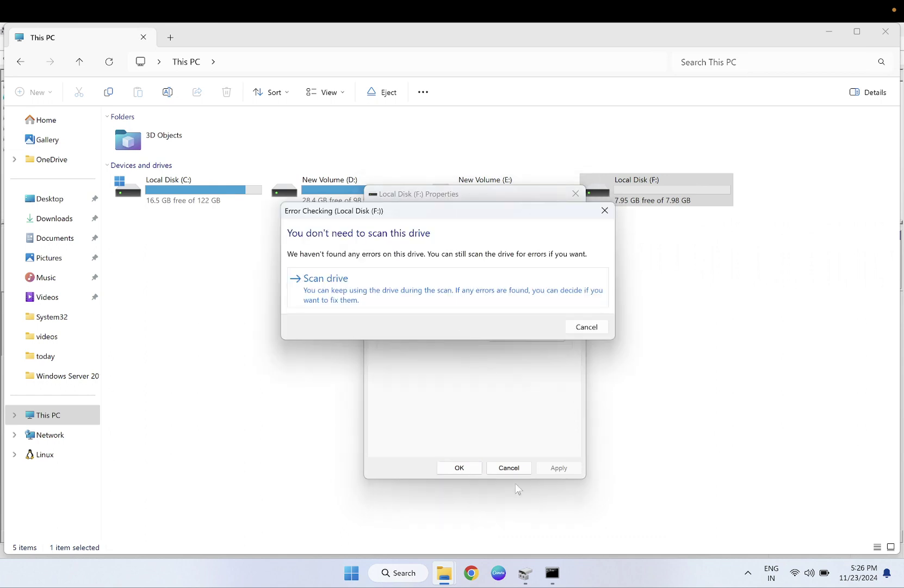
{"action": "left_click", "coordinate": [396, 276]}
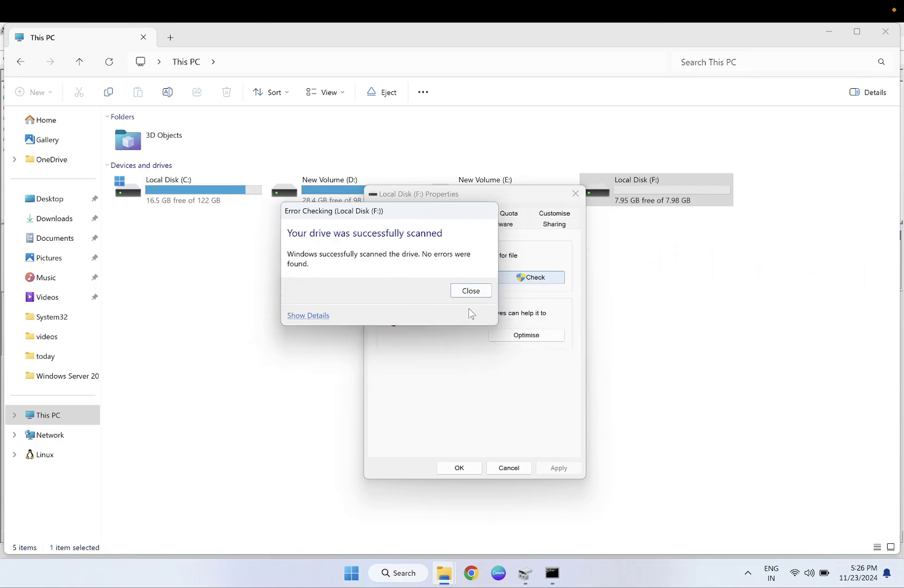
{"action": "left_click", "coordinate": [470, 292]}
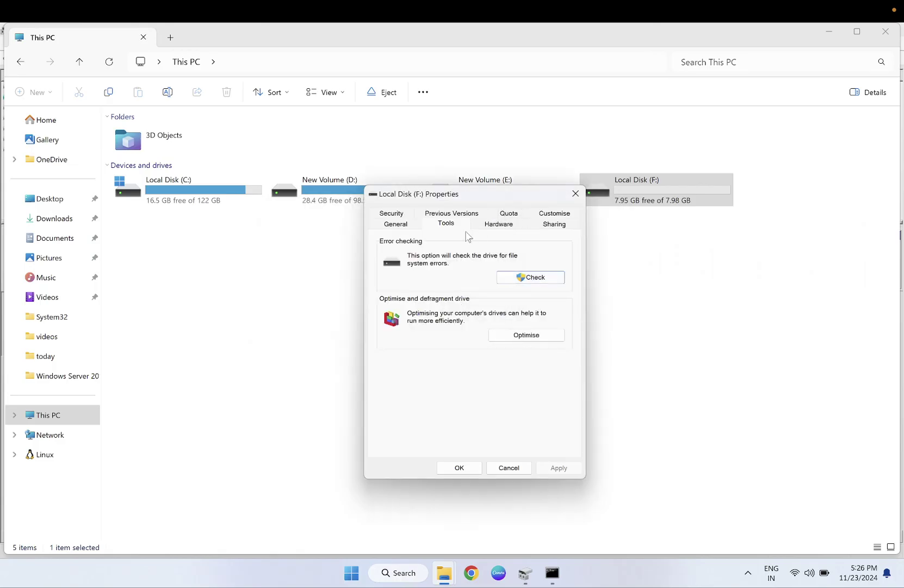
- Review the drive's Security and General tabs, then close its Properties
{"action": "left_click", "coordinate": [404, 215]}
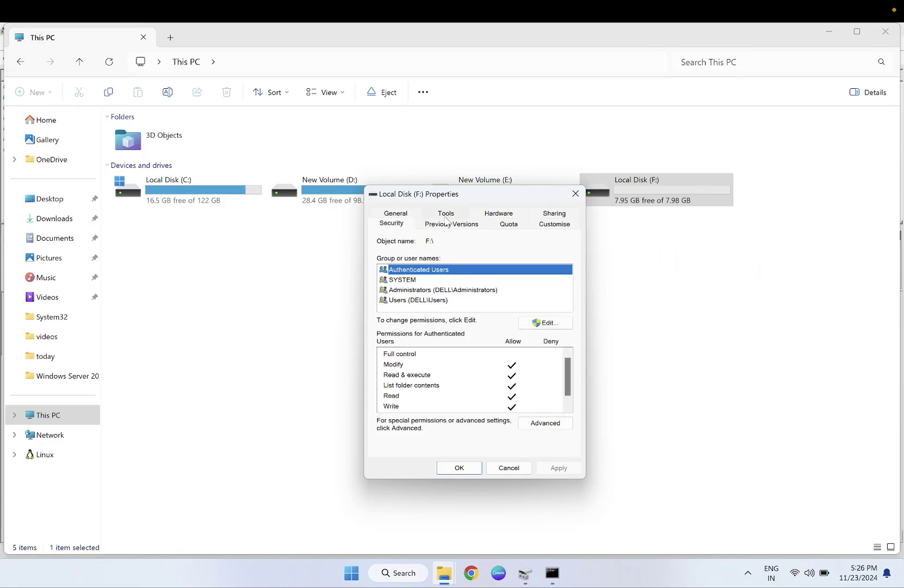
{"action": "left_click", "coordinate": [396, 213]}
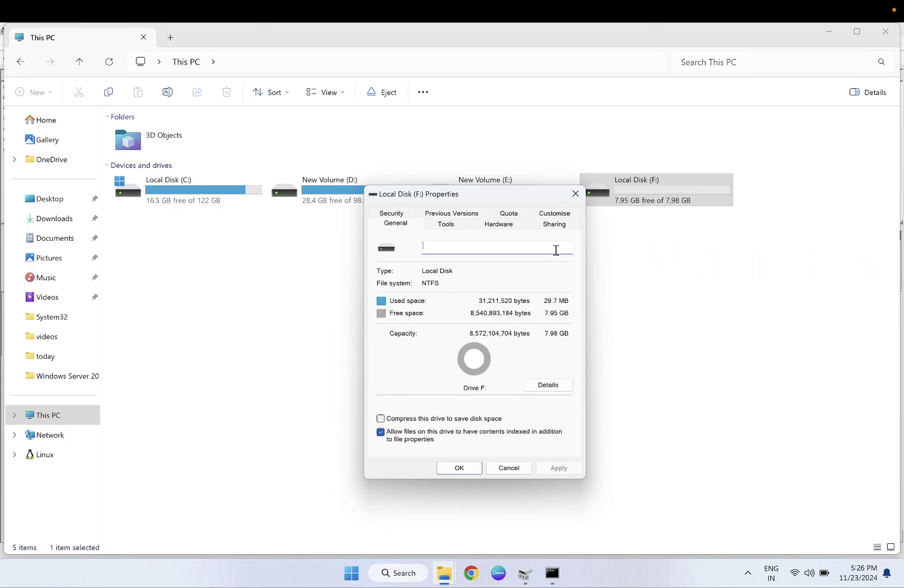
{"action": "left_click", "coordinate": [574, 193]}
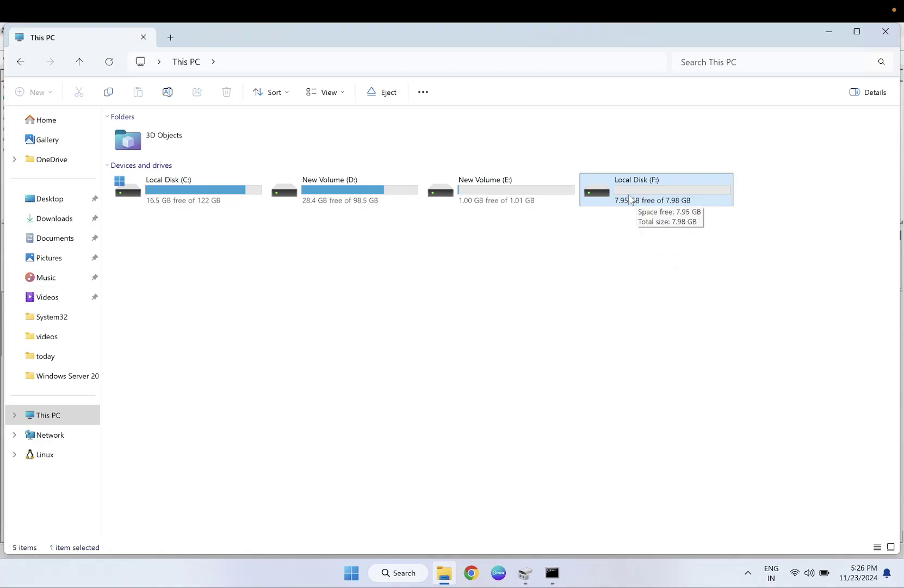
- Delete the (F:) volume on Disk 1 and confirm the erase
{"action": "left_click", "coordinate": [525, 573]}
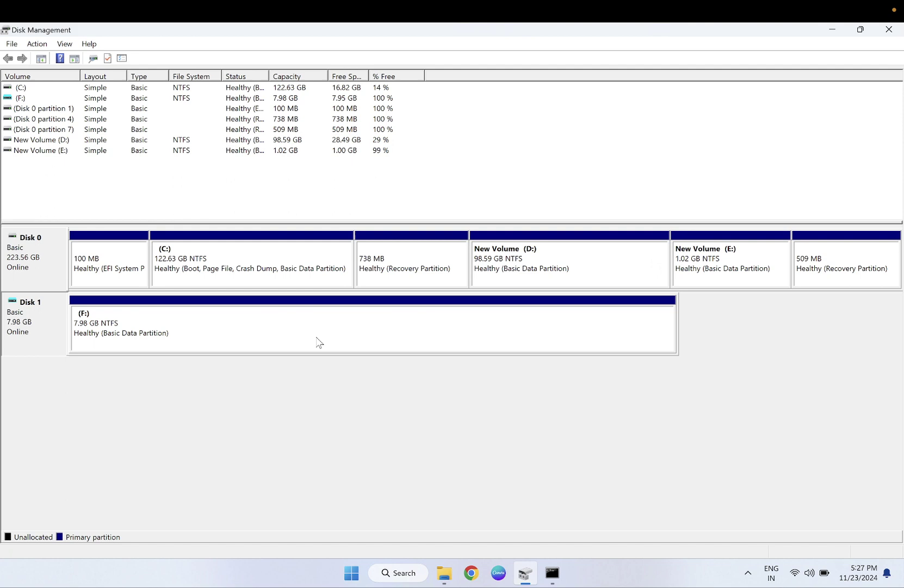
{"action": "left_click", "coordinate": [185, 325]}
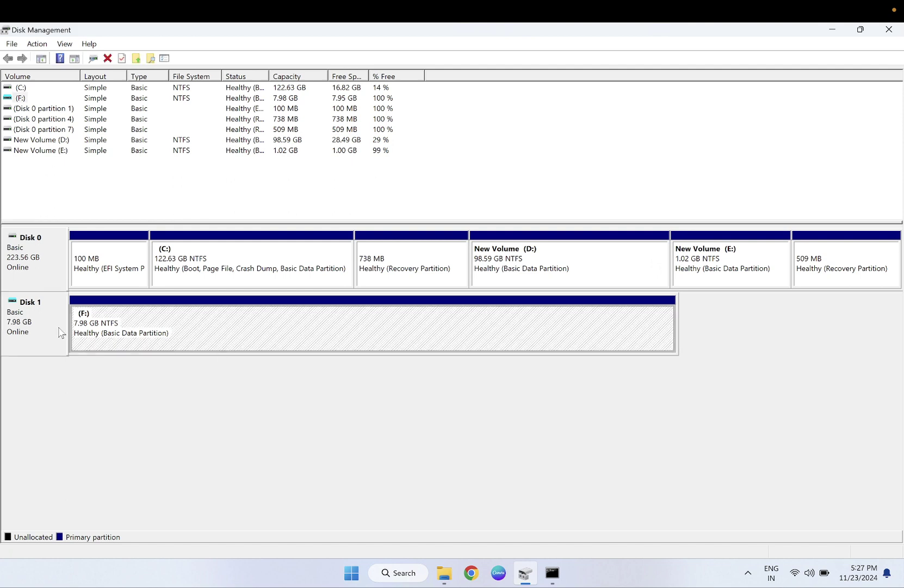
{"action": "left_click", "coordinate": [61, 333]}
{"action": "left_click", "coordinate": [170, 339]}
{"action": "right_click", "coordinate": [176, 328]}
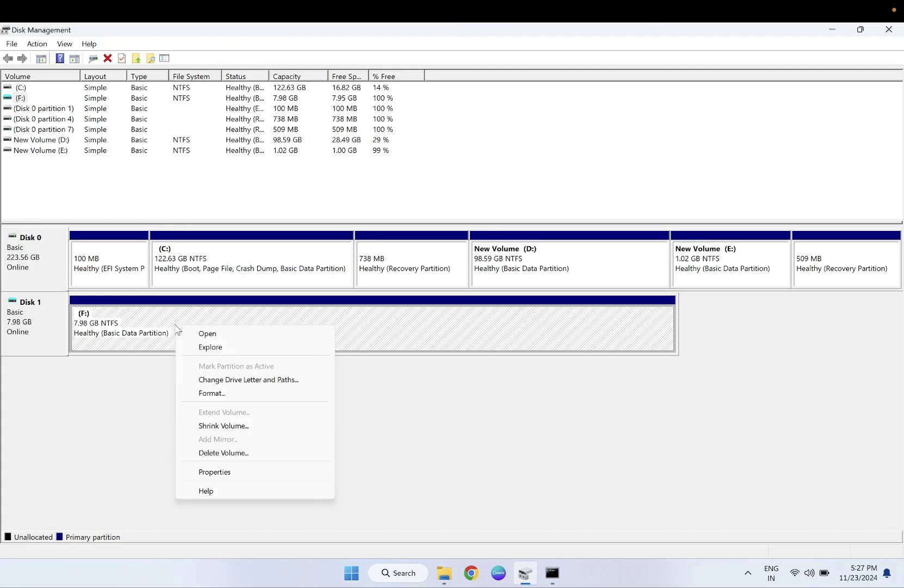
{"action": "left_click", "coordinate": [247, 454]}
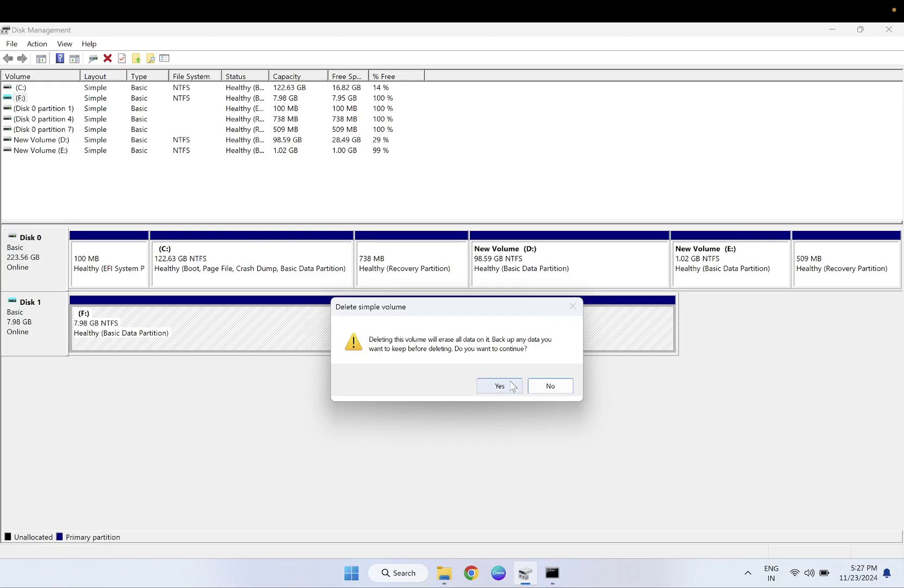
{"action": "left_click", "coordinate": [502, 387]}
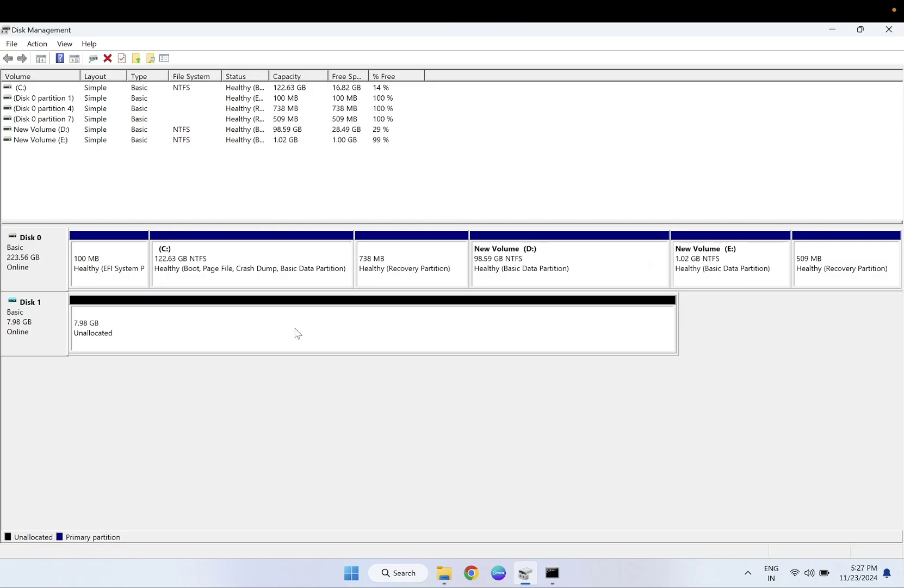
- Create a full 8174 MB NTFS volume on Disk 1 with letter F, label USB, quick format
{"action": "left_click", "coordinate": [252, 329]}
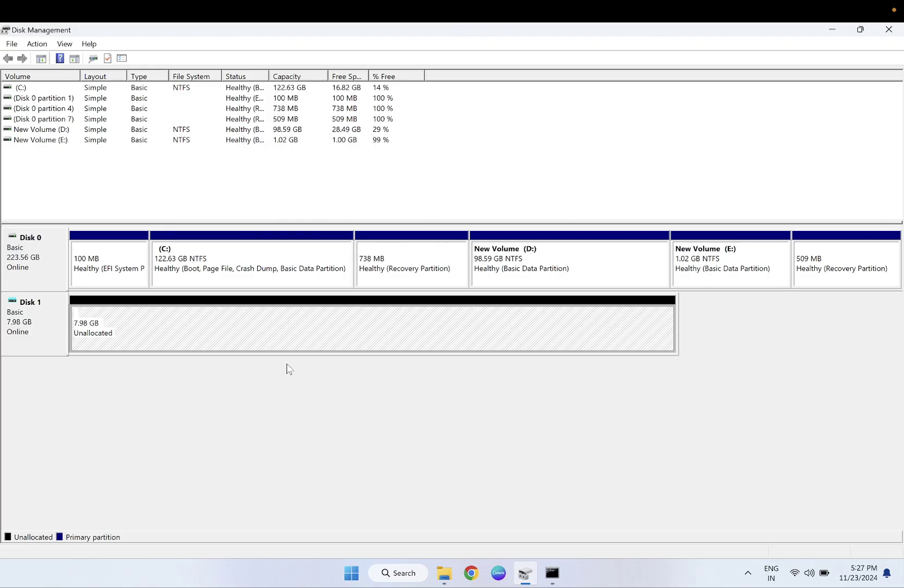
{"action": "right_click", "coordinate": [205, 326]}
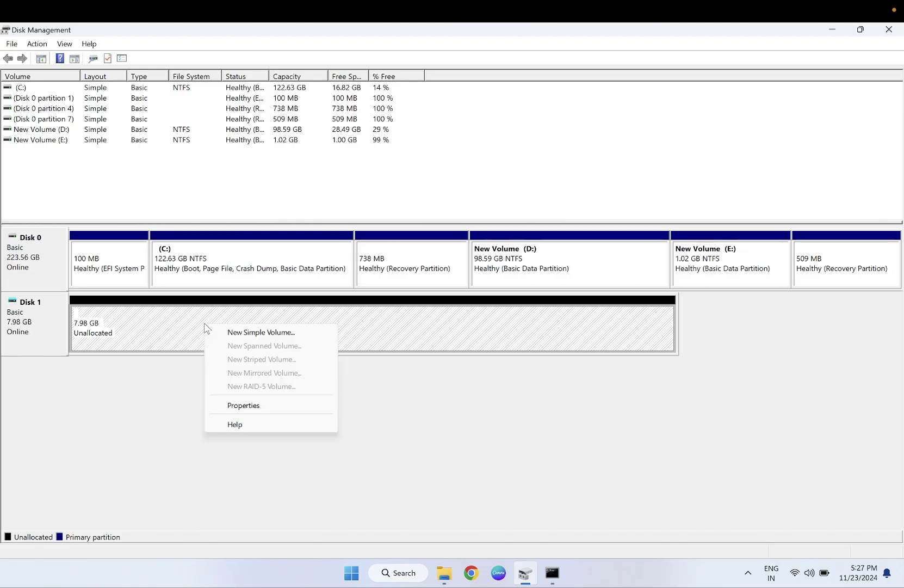
{"action": "left_click", "coordinate": [251, 332]}
{"action": "left_click", "coordinate": [239, 308]}
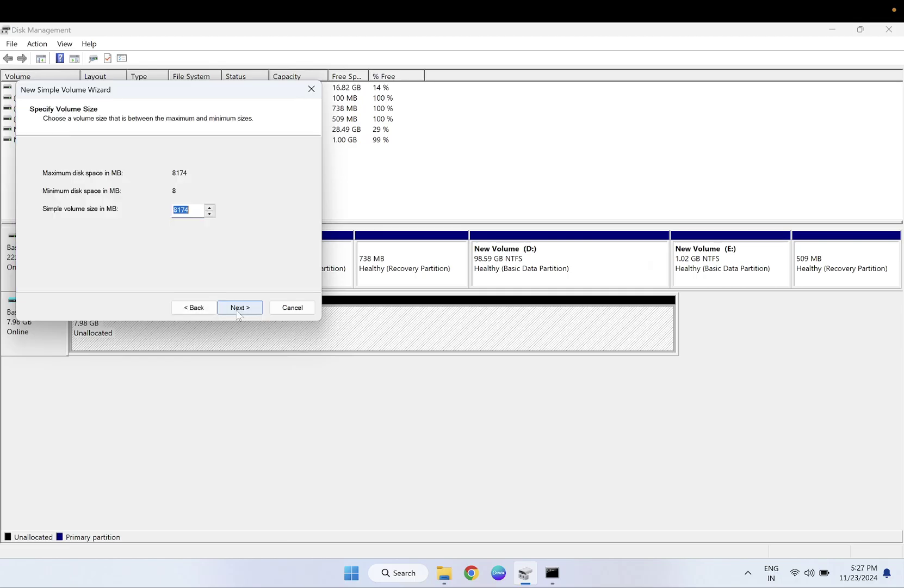
{"action": "left_click", "coordinate": [240, 308]}
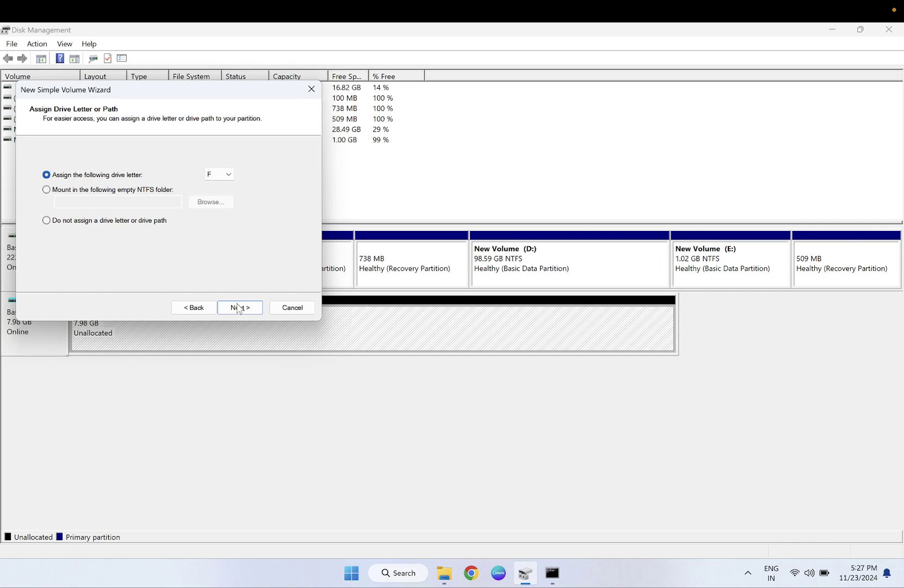
{"action": "left_click", "coordinate": [239, 307]}
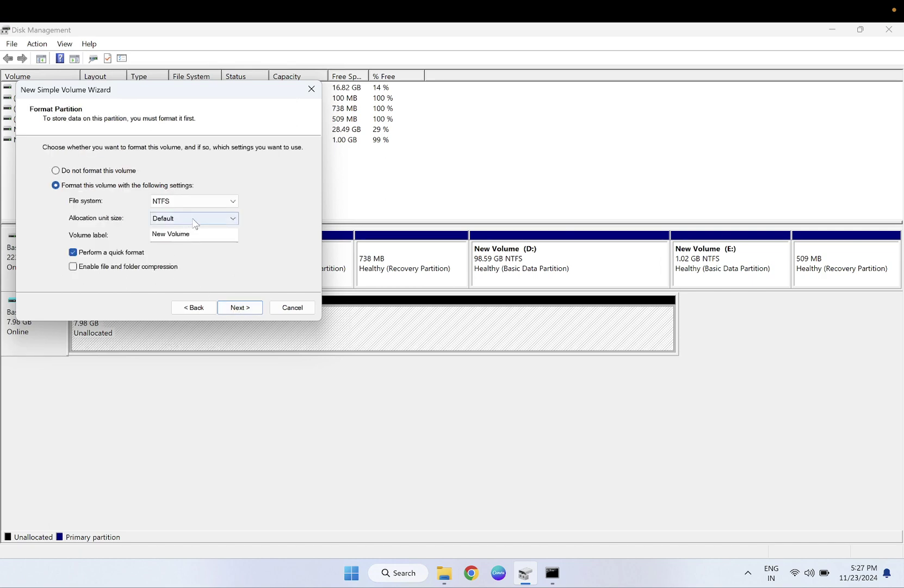
{"action": "key", "text": "Tab"}
{"action": "type", "text": "USB"}
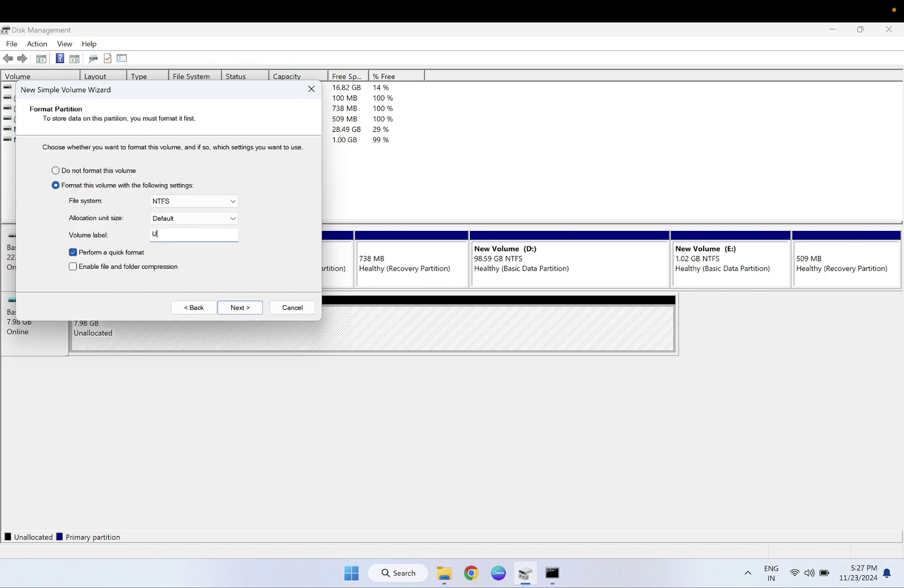
{"action": "left_click", "coordinate": [246, 308]}
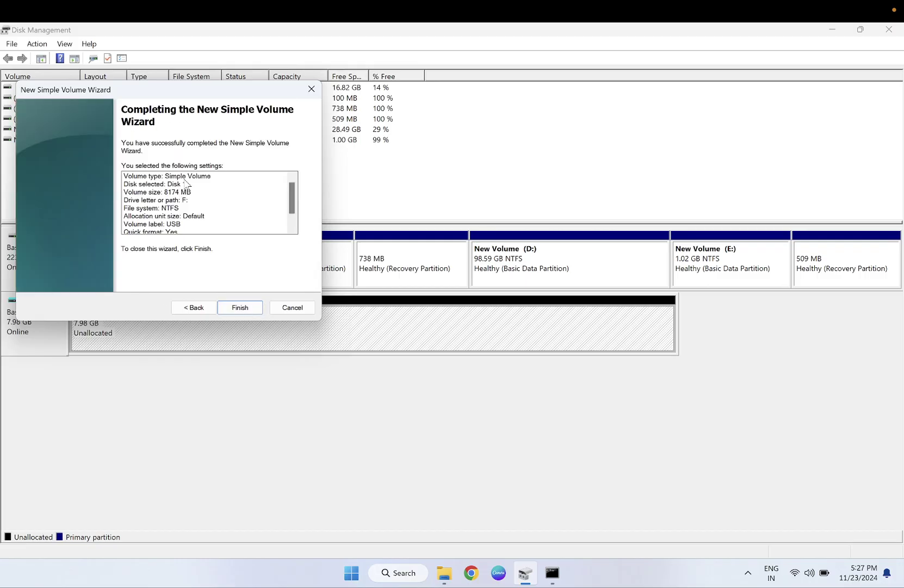
{"action": "left_click", "coordinate": [240, 307]}
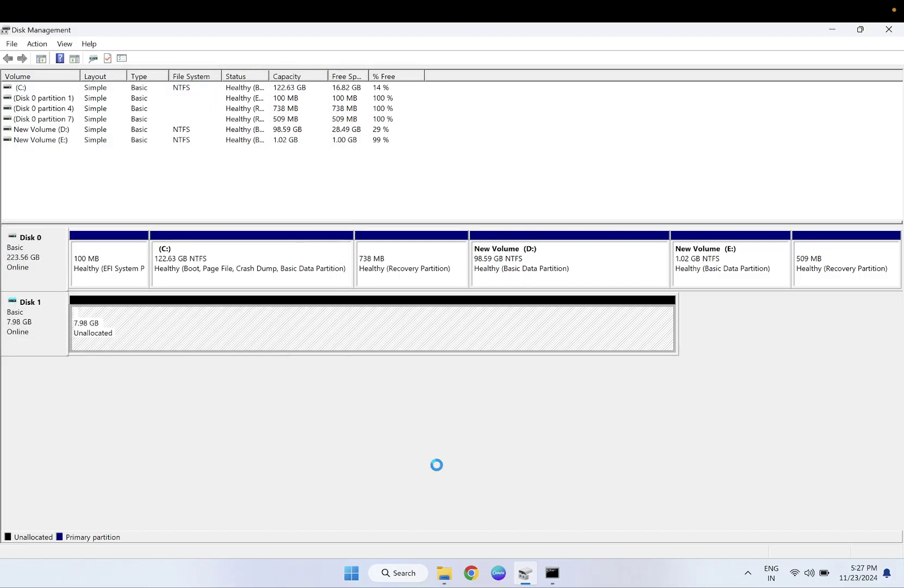
- Open USB (F:) in File Explorer to confirm it's empty, then return to This PC
{"action": "left_click", "coordinate": [444, 572]}
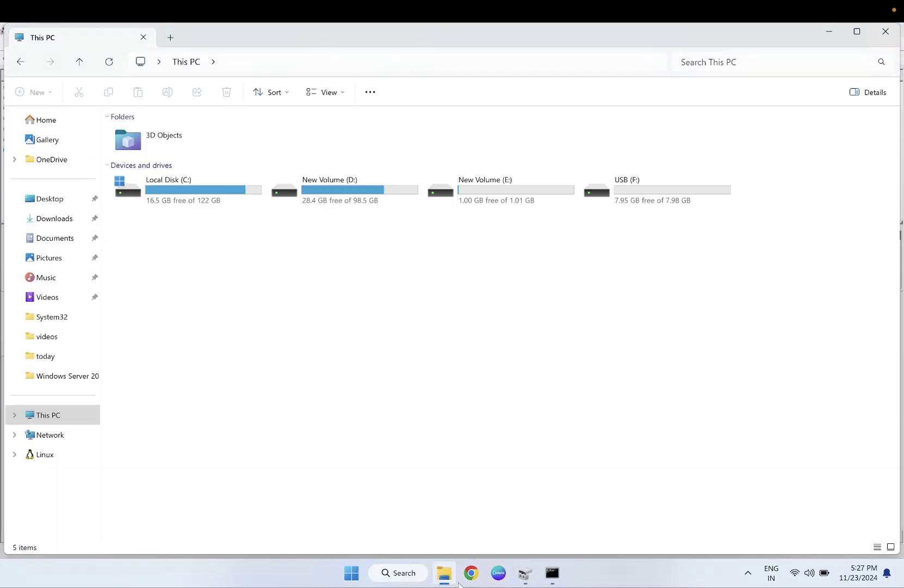
{"action": "double_click", "coordinate": [653, 201]}
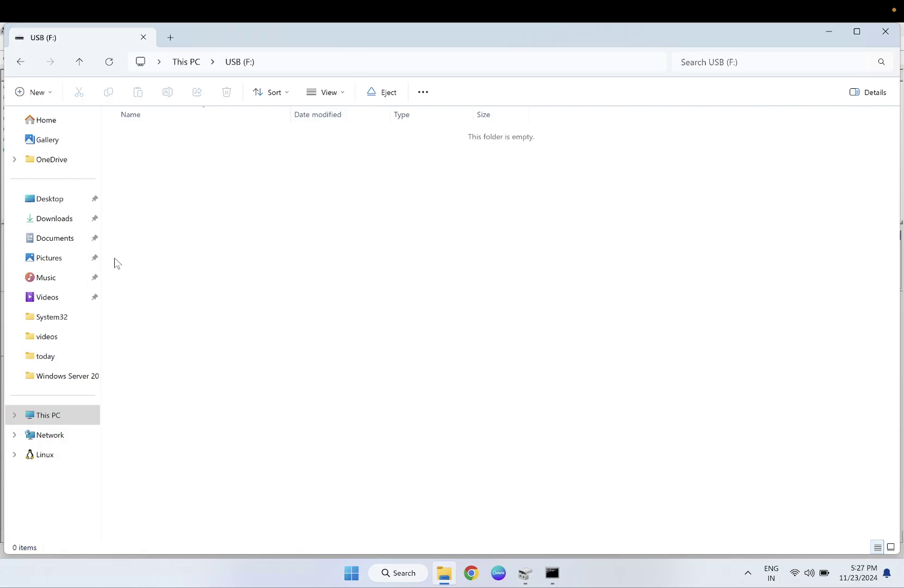
{"action": "left_click", "coordinate": [44, 415]}
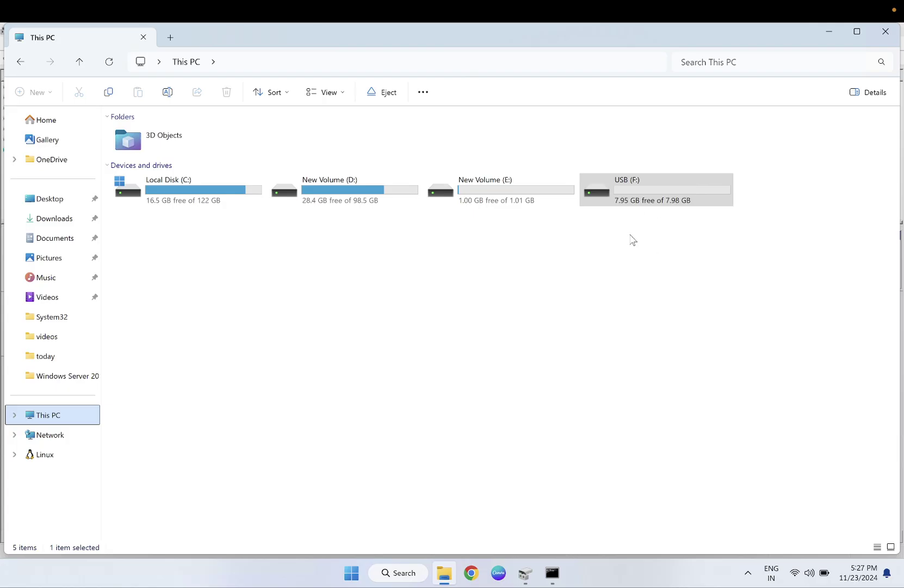
- Launch DiskPart in an administrator Command Prompt and enter list disk
{"action": "left_click", "coordinate": [395, 578]}
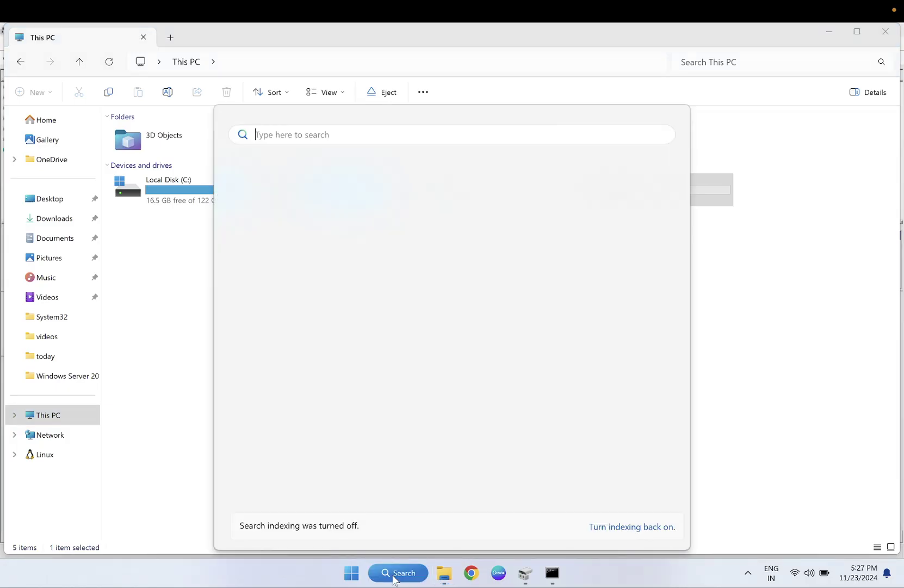
{"action": "type", "text": "cmd"}
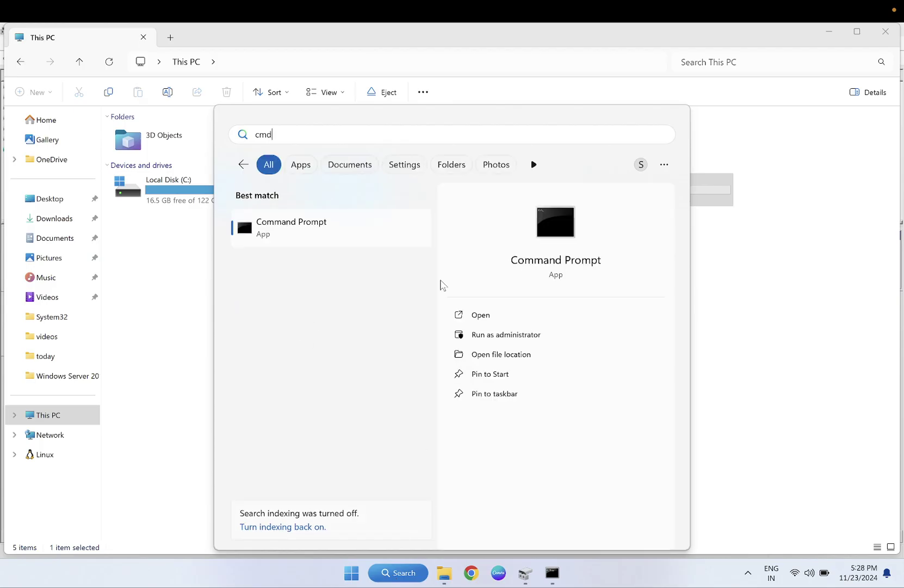
{"action": "left_click", "coordinate": [505, 340]}
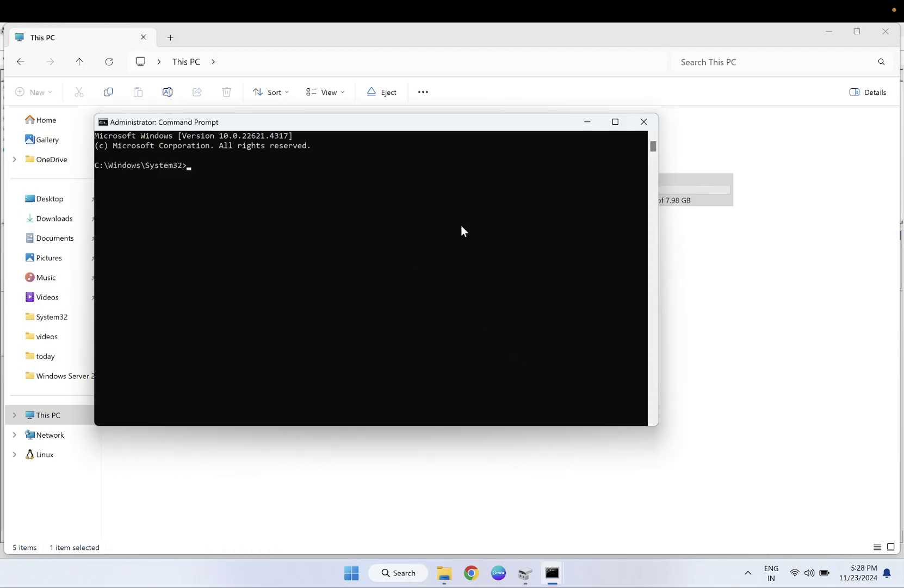
{"action": "left_click_drag", "start_coordinate": [469, 129], "coordinate": [606, 282]}
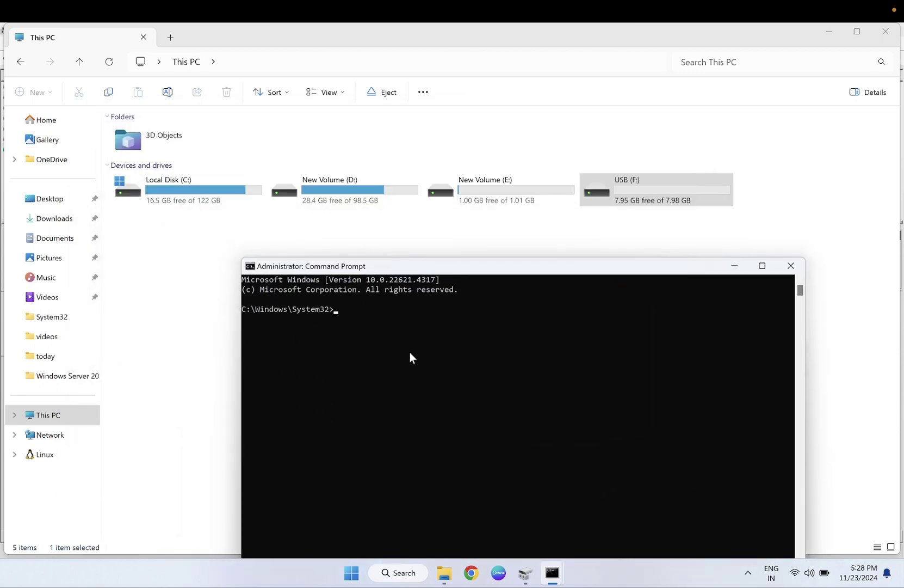
{"action": "type", "text": "diskpart"}
{"action": "key", "text": "Return"}
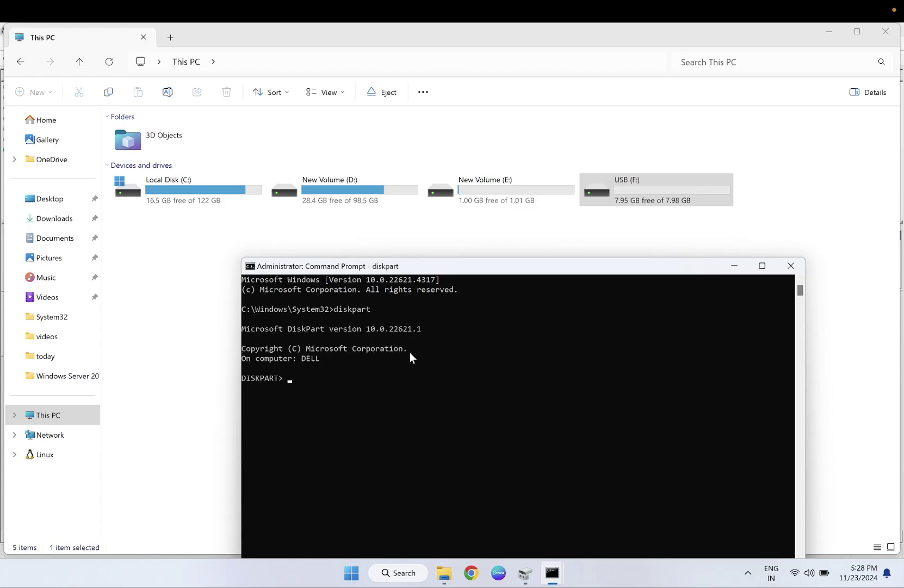
{"action": "type", "text": "list disk"}
- List the disks and highlight the 223 GB Disk 0 and the 8 GB Disk 1 rows
{"action": "key", "text": "Return"}
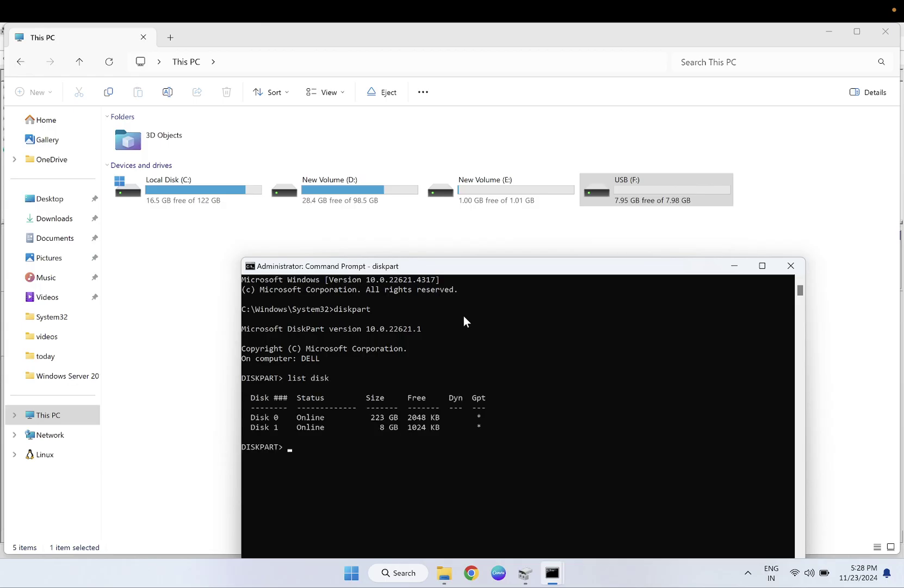
{"action": "left_click_drag", "start_coordinate": [505, 279], "coordinate": [472, 251]}
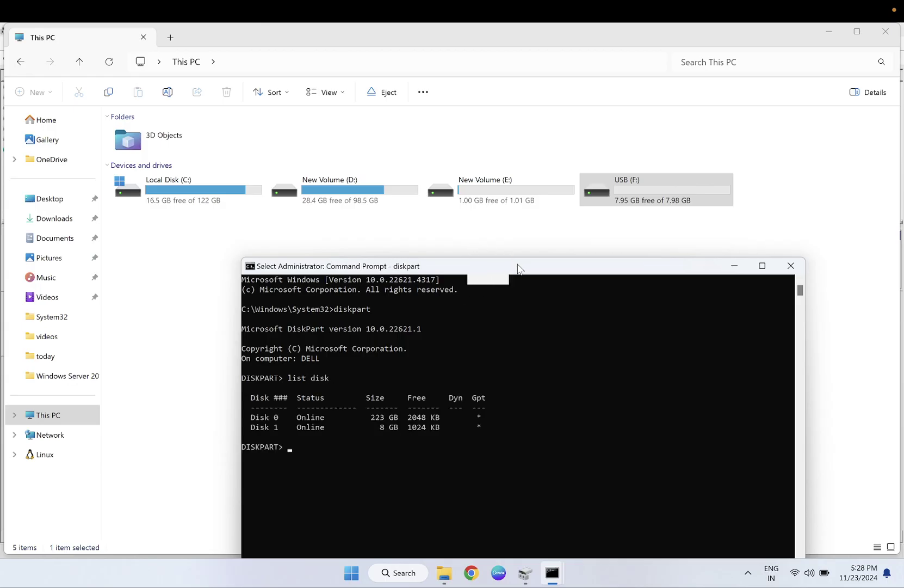
{"action": "left_click_drag", "start_coordinate": [526, 270], "coordinate": [443, 233]}
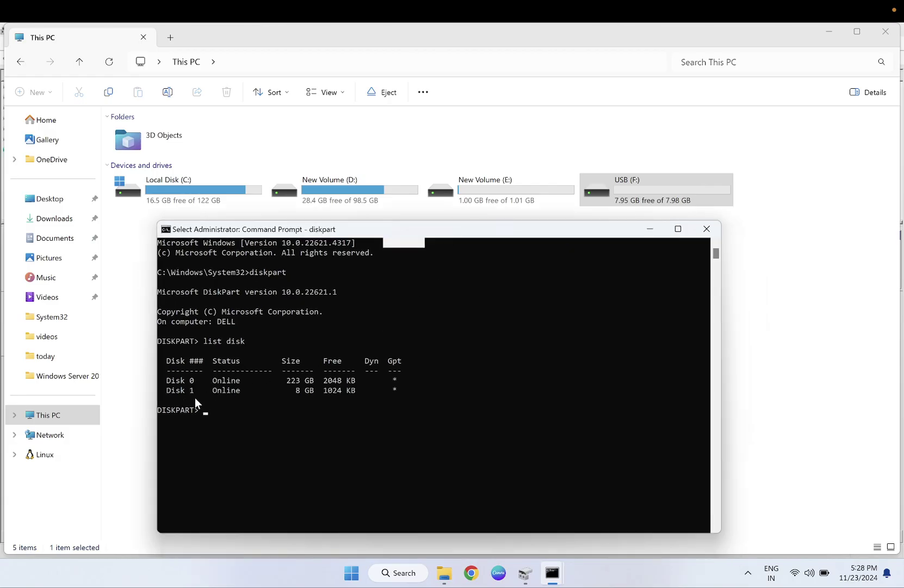
{"action": "left_click_drag", "start_coordinate": [190, 381], "coordinate": [301, 380]}
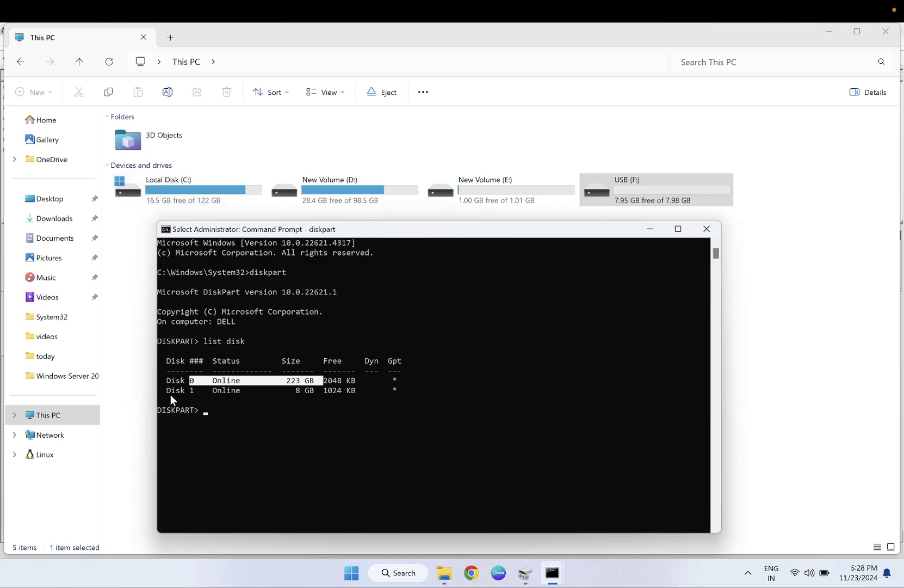
{"action": "left_click_drag", "start_coordinate": [169, 392], "coordinate": [195, 395]}
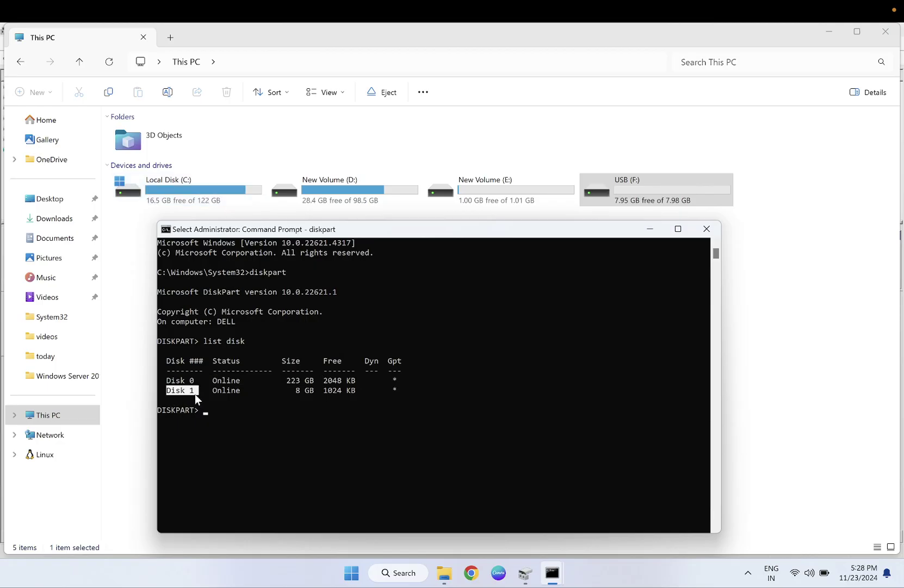
{"action": "left_click", "coordinate": [217, 414]}
- Select Disk 1 in DiskPart with 'select disk 1'
{"action": "type", "text": "disk"}
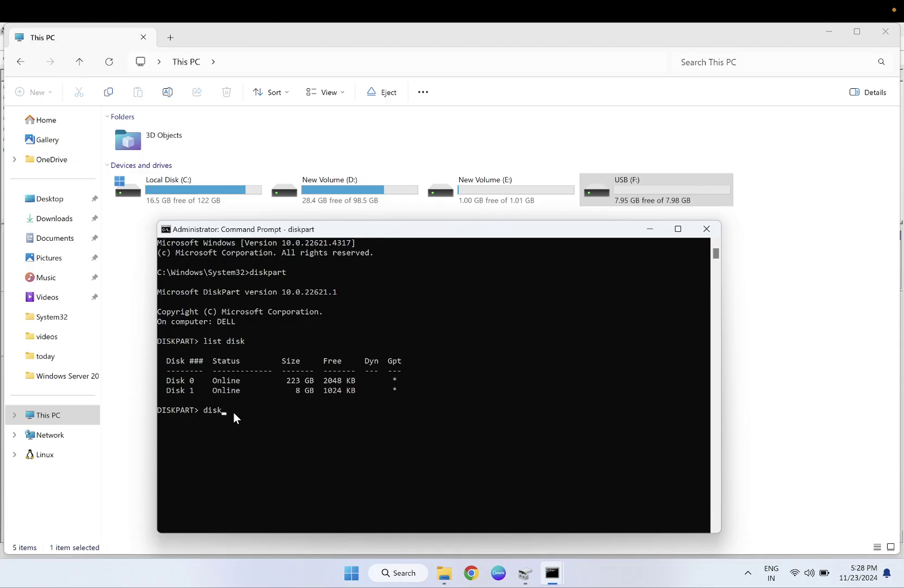
{"action": "key", "text": "Return"}
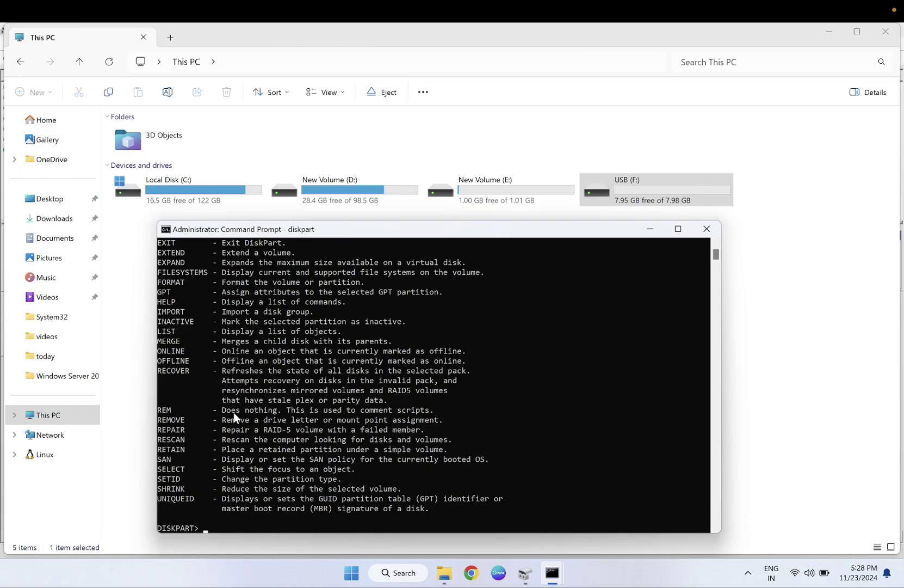
{"action": "type", "text": "select disk 1"}
{"action": "key", "text": "Return"}
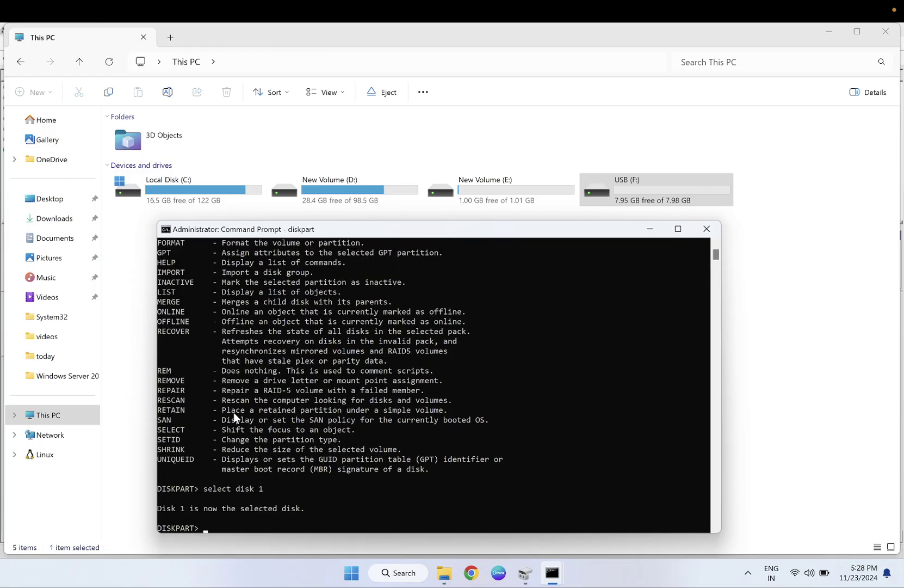
- Maximize the console, run clean on Disk 1, then 'create partition primary'
{"action": "left_click", "coordinate": [678, 229]}
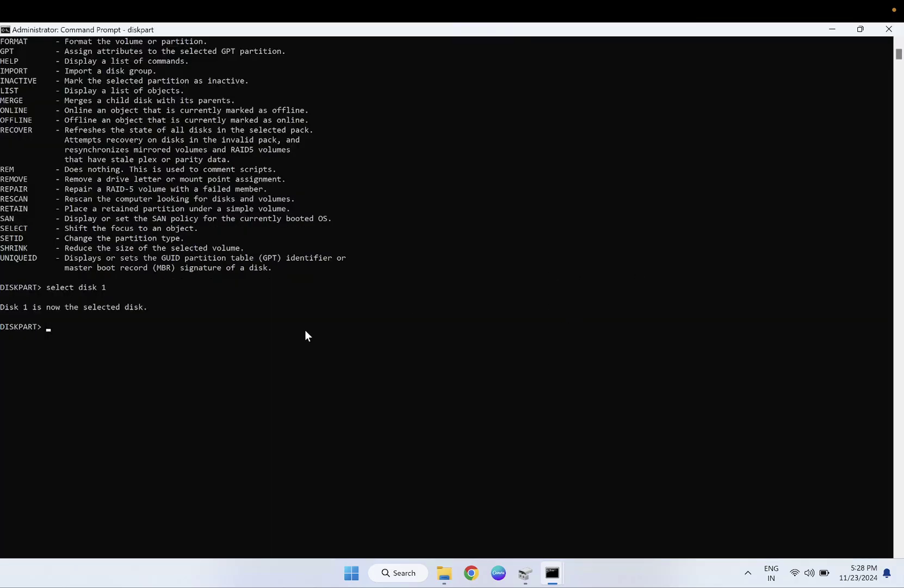
{"action": "type", "text": "clean"}
{"action": "key", "text": "Return"}
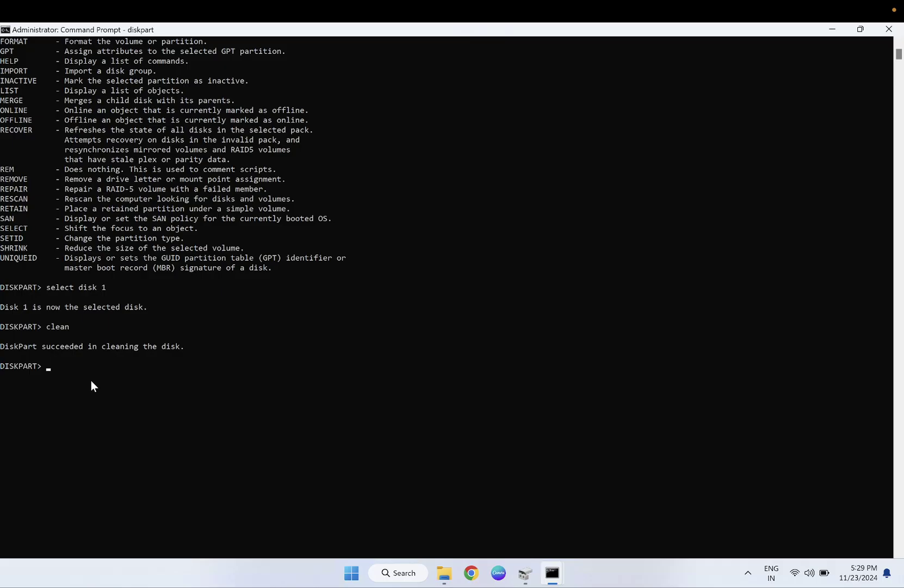
{"action": "type", "text": "create partition primary"}
{"action": "key", "text": "Return"}
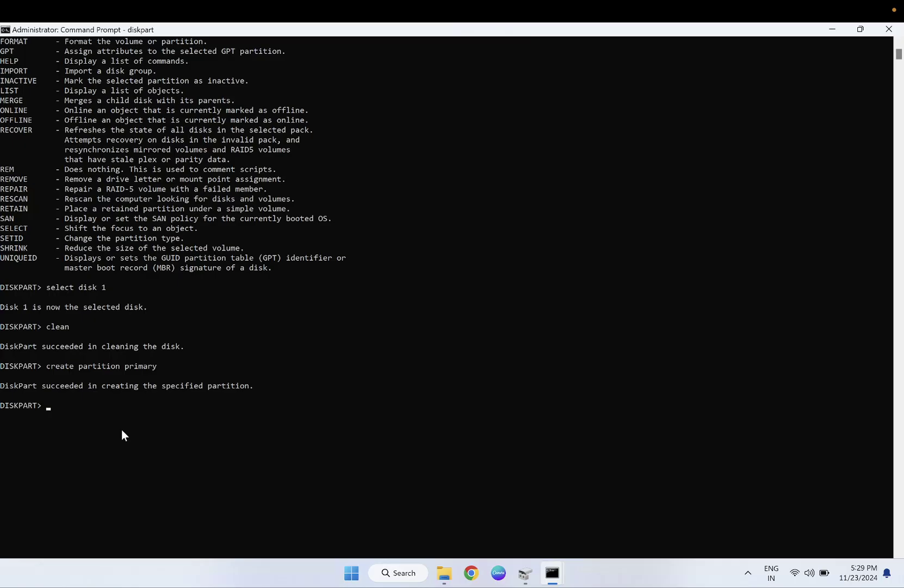
- Attempt a quick NTFS format of the new partition with a mistyped file system argument
{"action": "type", "text": "format quick nf=ntf"}
{"action": "type", "text": "s"}
{"action": "key", "text": "Return"}
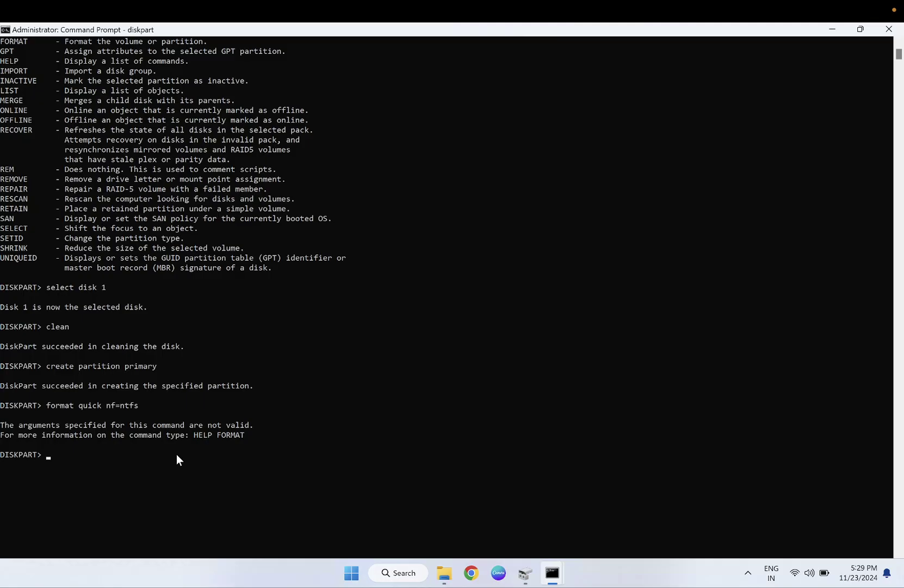
{"action": "key", "text": "Up"}
{"action": "key", "text": "BackSpace"}
{"action": "key", "text": "BackSpace"}
{"action": "key", "text": "BackSpace"}
{"action": "key", "text": "BackSpace"}
{"action": "key", "text": "BackSpace"}
{"action": "key", "text": "BackSpace"}
{"action": "type", "text": "s=ntfs"}
{"action": "key", "text": "Return"}
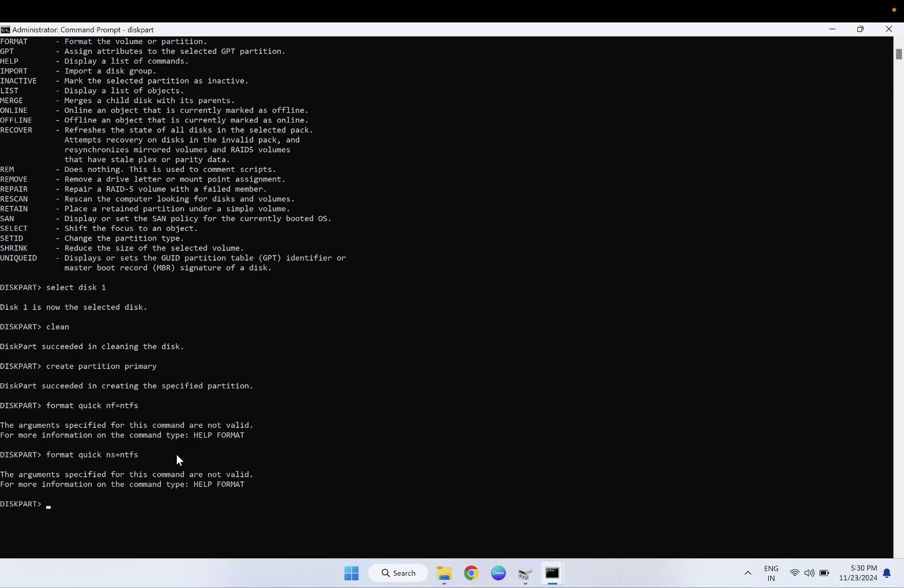
- Correct the argument and quick-format the partition with 'format quick fs=ntfs'
{"action": "key", "text": "Up"}
{"action": "key", "text": "BackSpace"}
{"action": "key", "text": "BackSpace"}
{"action": "key", "text": "BackSpace"}
{"action": "key", "text": "BackSpace"}
{"action": "key", "text": "BackSpace"}
{"action": "key", "text": "BackSpace"}
{"action": "type", "text": "t=ntfs"}
{"action": "key", "text": "Return"}
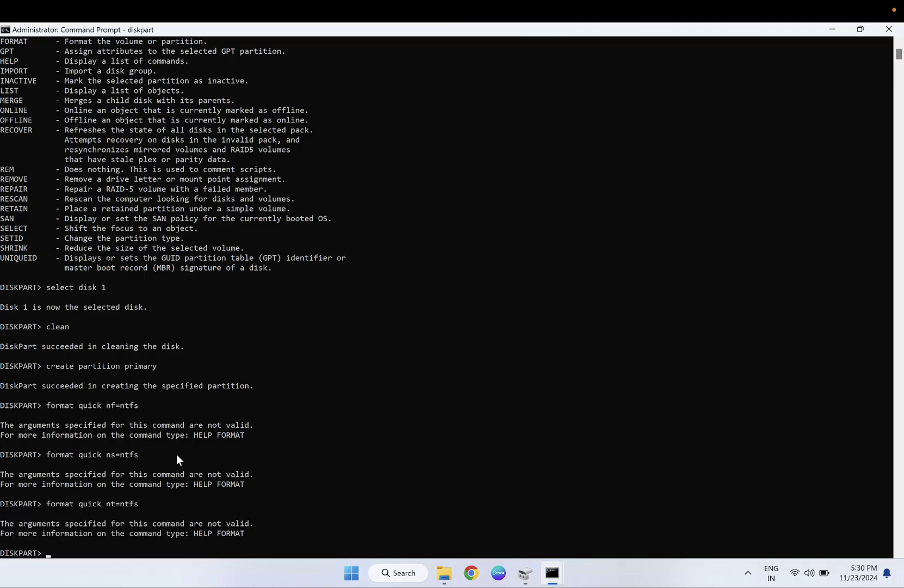
{"action": "scroll", "coordinate": [176, 460], "scroll_direction": "down", "scroll_amount": 1}
{"action": "key", "text": "Up"}
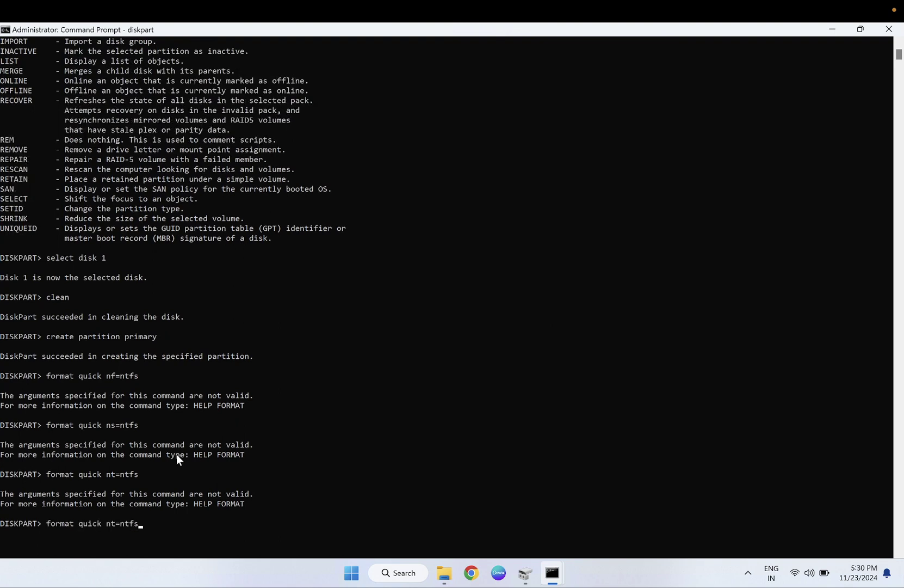
{"action": "key", "text": "BackSpace"}
{"action": "key", "text": "BackSpace"}
{"action": "key", "text": "BackSpace"}
{"action": "key", "text": "BackSpace"}
{"action": "key", "text": "BackSpace"}
{"action": "key", "text": "BackSpace"}
{"action": "key", "text": "BackSpace"}
{"action": "type", "text": "fs=ntfs"}
{"action": "key", "text": "Return"}
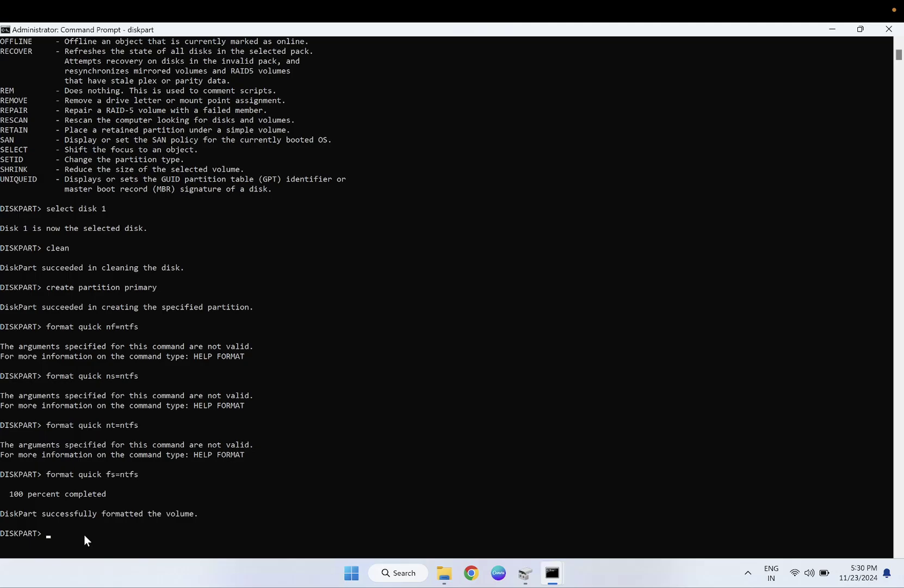
- Give the new NTFS volume a drive letter with the assign command
{"action": "type", "text": "assign"}
{"action": "key", "text": "Return"}
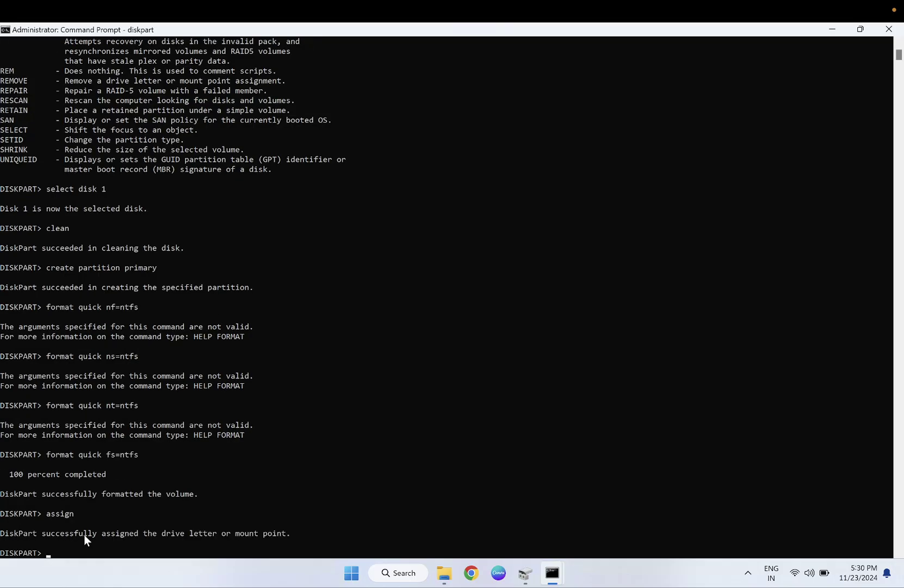
{"action": "scroll", "coordinate": [152, 498], "scroll_direction": "down", "scroll_amount": 1}
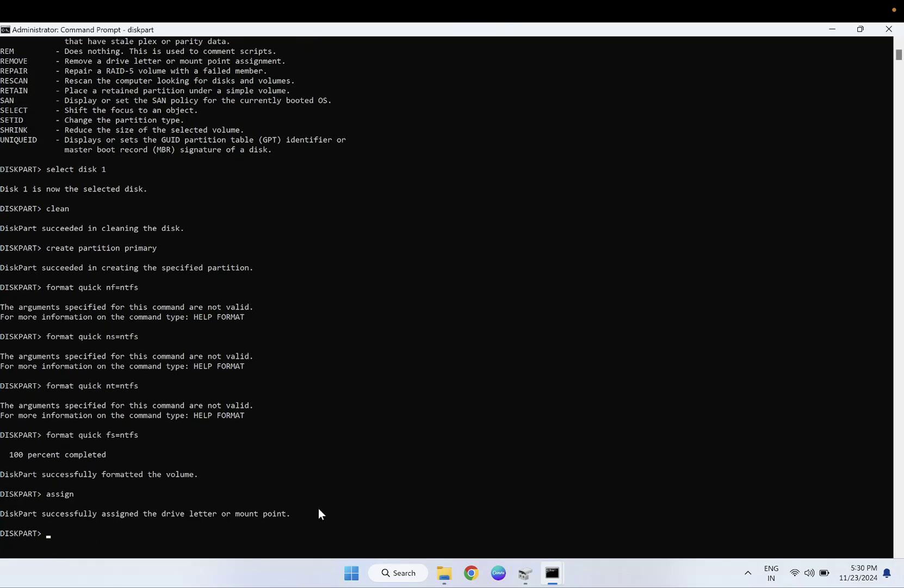
- Check Local Disk (F:) is empty, then close Explorer and minimize Command Prompt and Disk Management
{"action": "left_click", "coordinate": [444, 572]}
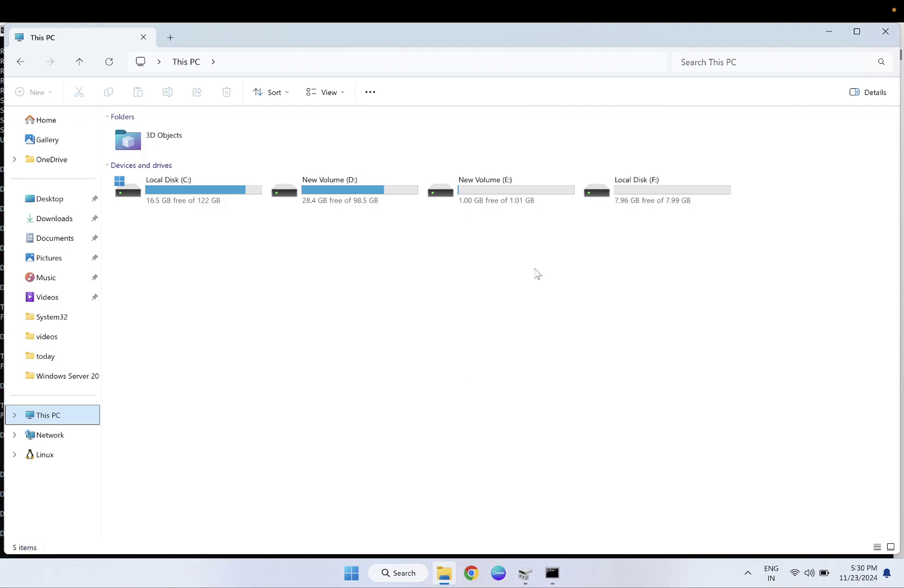
{"action": "double_click", "coordinate": [667, 188]}
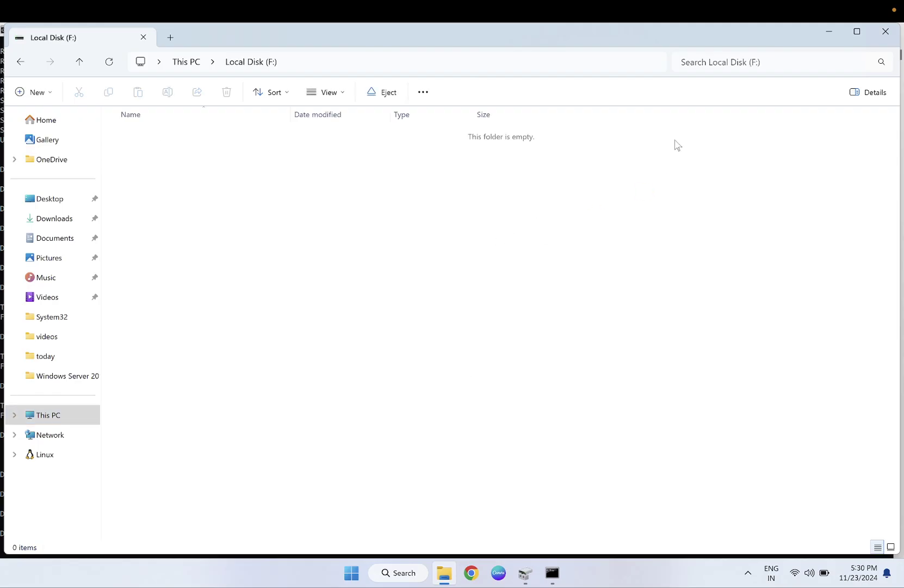
{"action": "left_click", "coordinate": [880, 37]}
{"action": "left_click", "coordinate": [834, 36]}
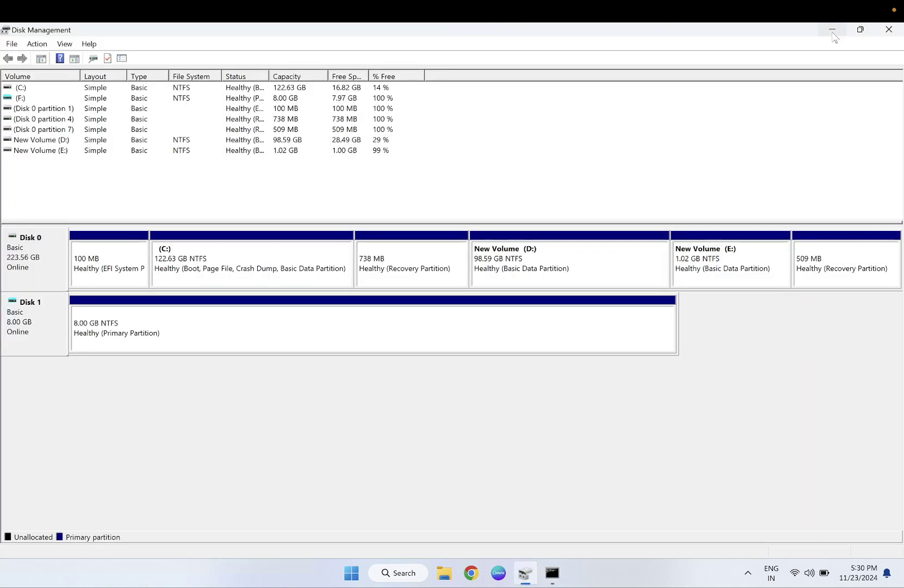
{"action": "left_click", "coordinate": [833, 31]}
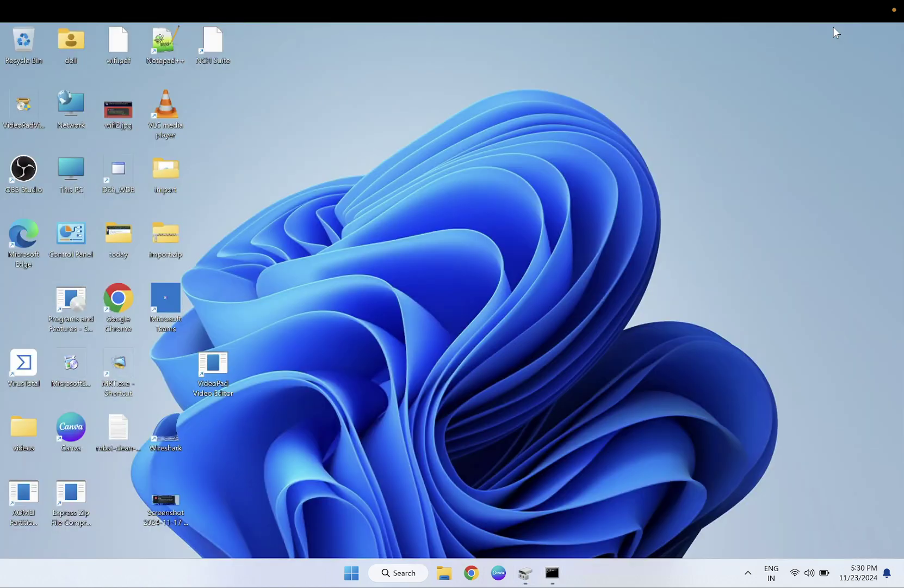